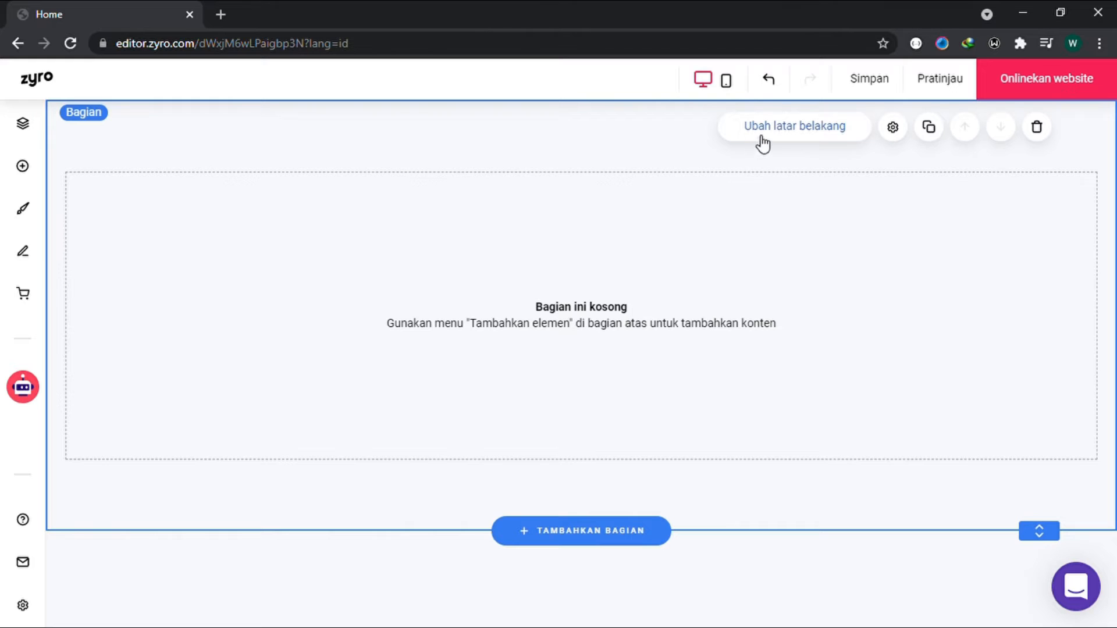
# Step: Try orange, blue, slate and light blue as the empty section's background colour
pyautogui.click(761, 138)
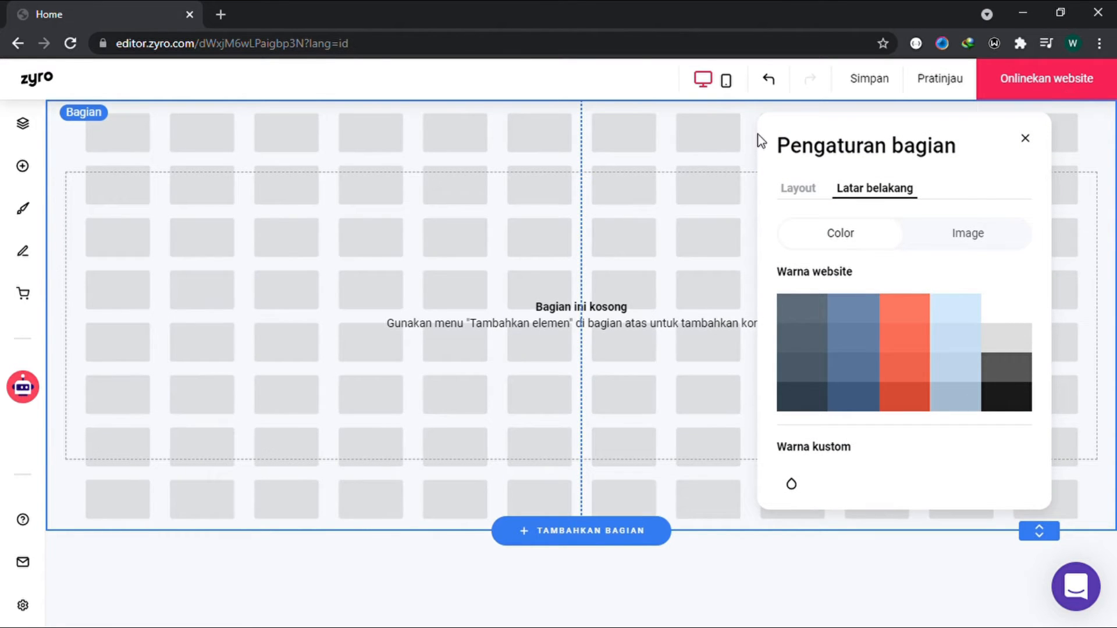
pyautogui.click(900, 336)
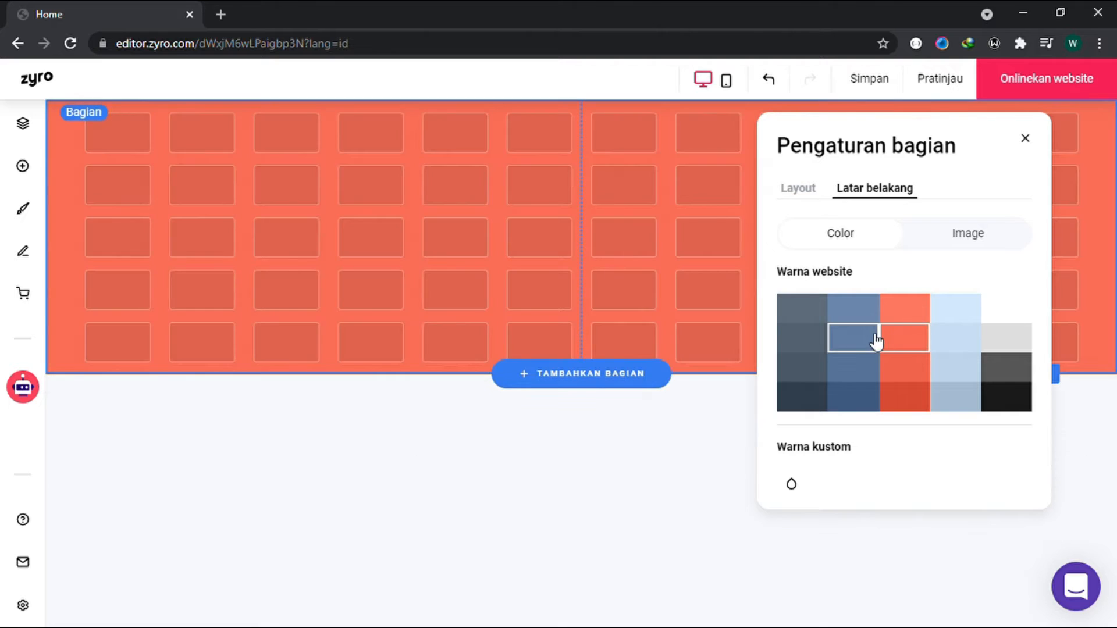
pyautogui.click(877, 342)
pyautogui.click(811, 346)
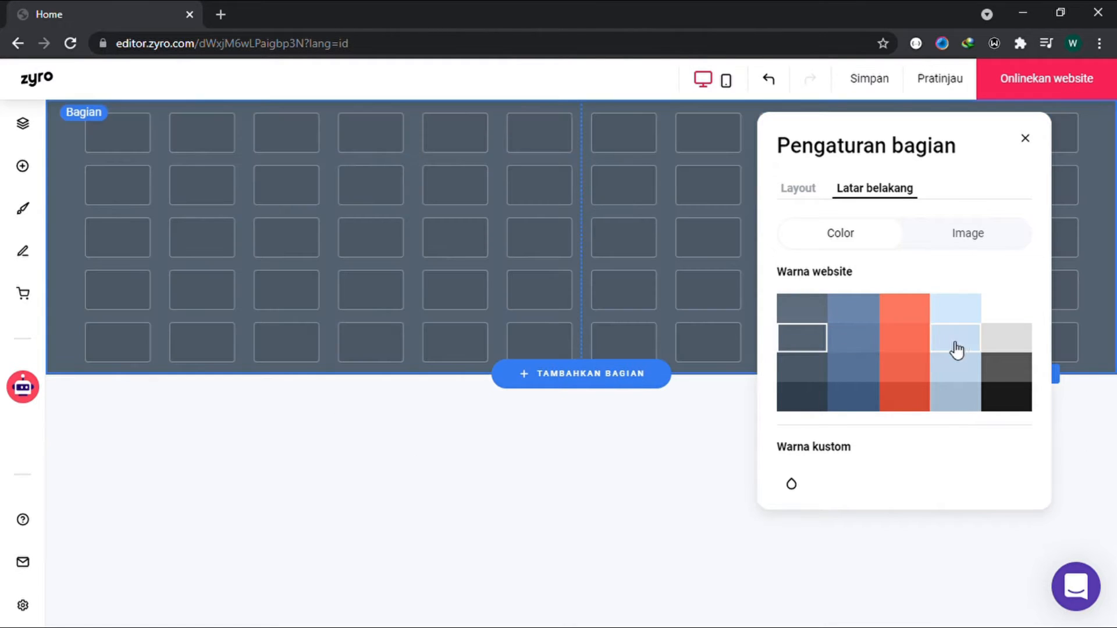
pyautogui.click(960, 349)
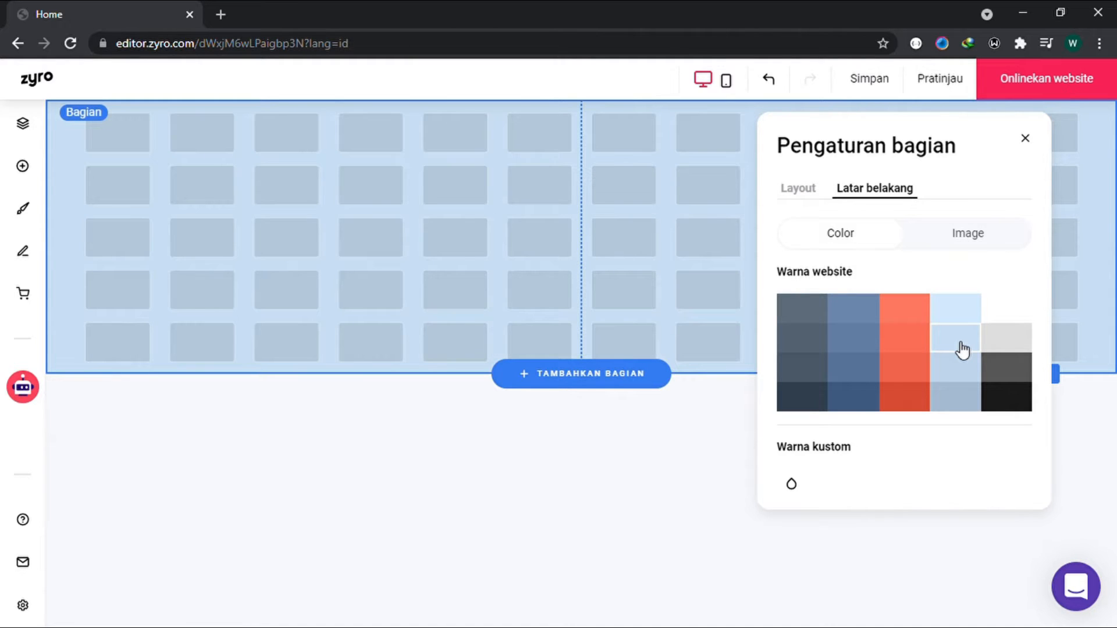
# Step: Browse the free images for a section background, preview the abstract light-streak photo, and leave the image picker without choosing one
pyautogui.click(964, 252)
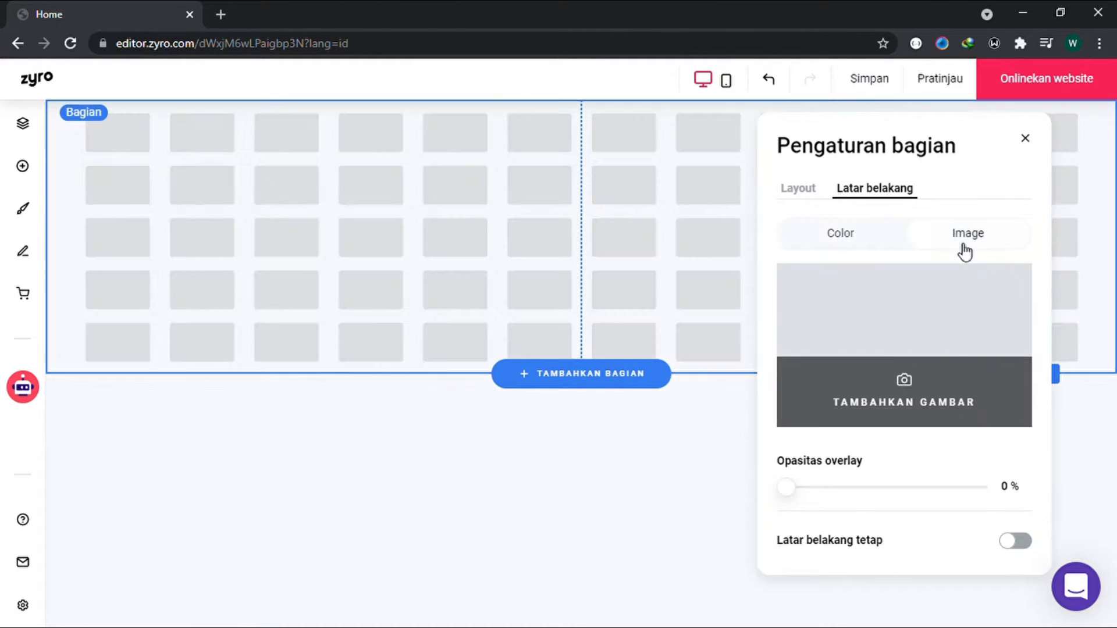
pyautogui.click(943, 331)
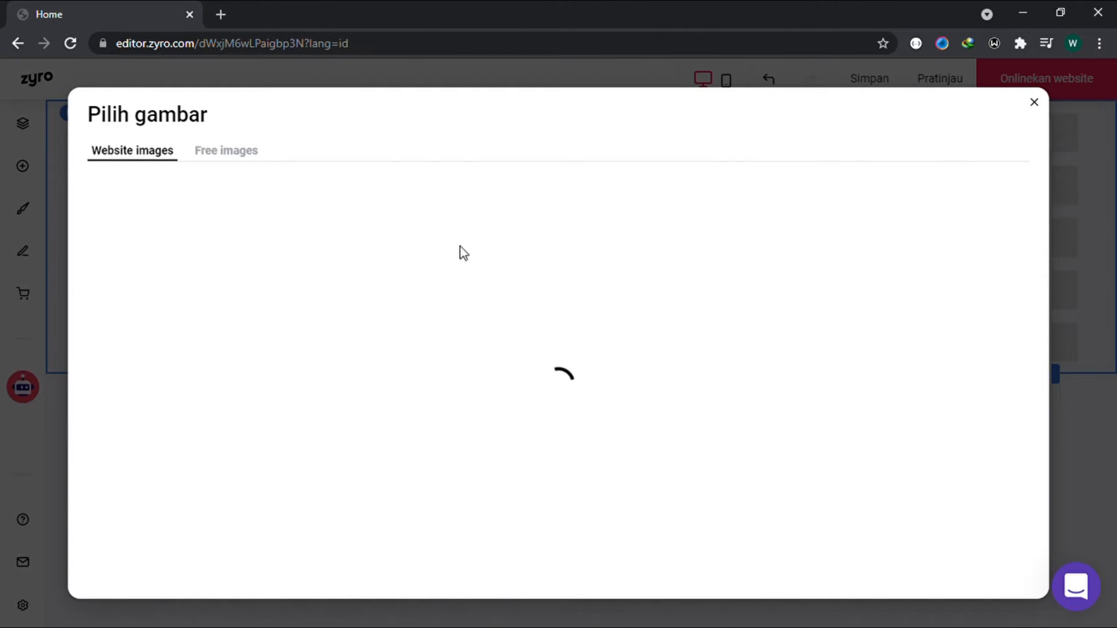
pyautogui.click(245, 150)
pyautogui.click(364, 352)
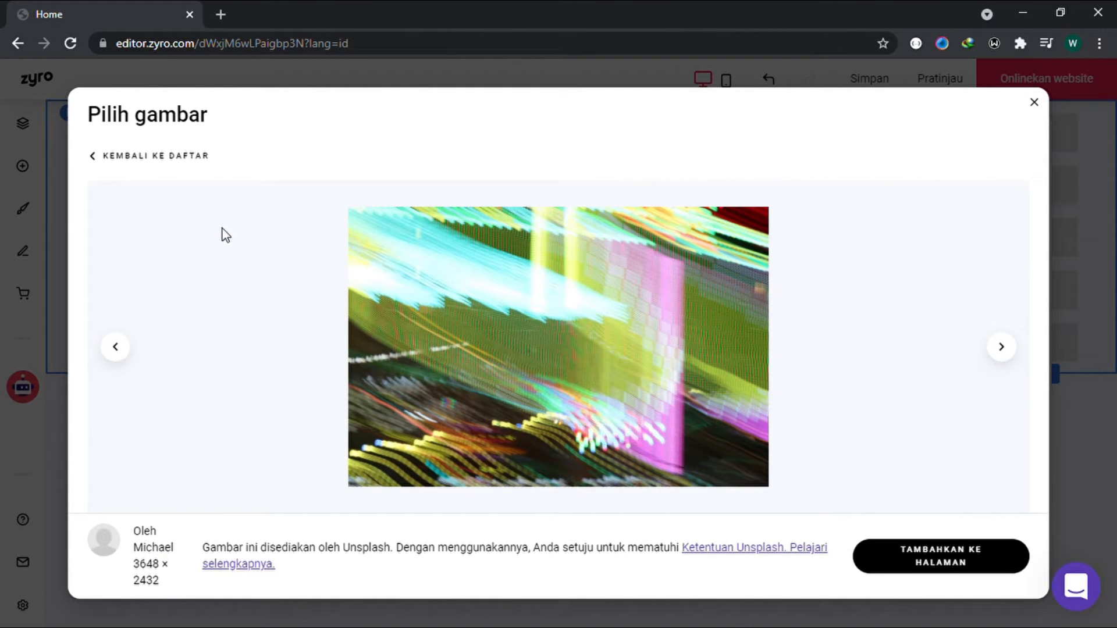
pyautogui.click(174, 163)
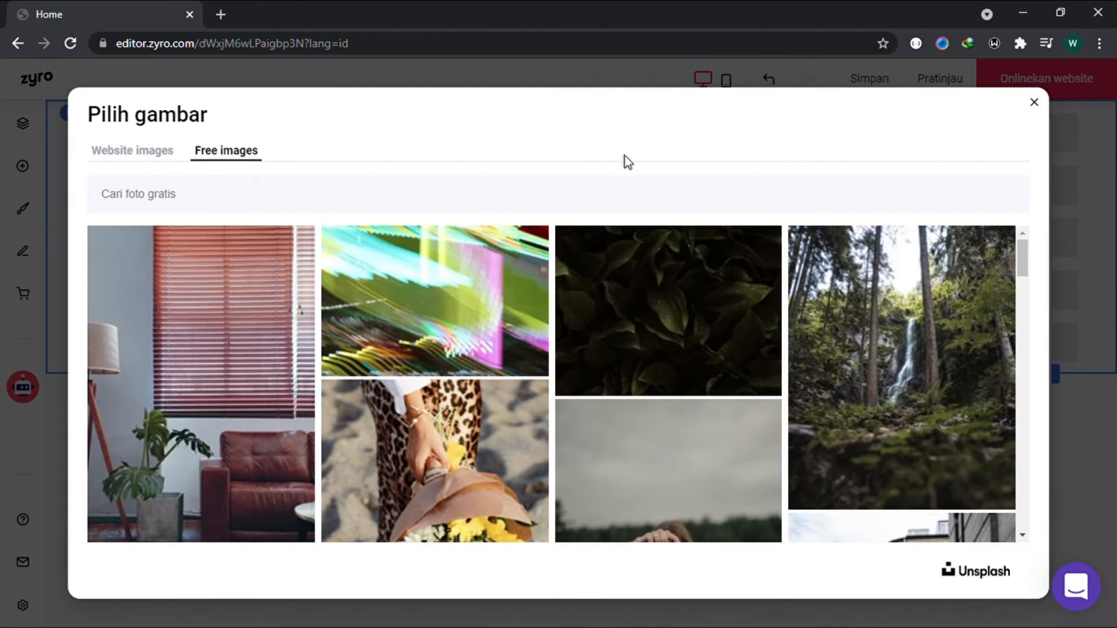
pyautogui.click(1034, 103)
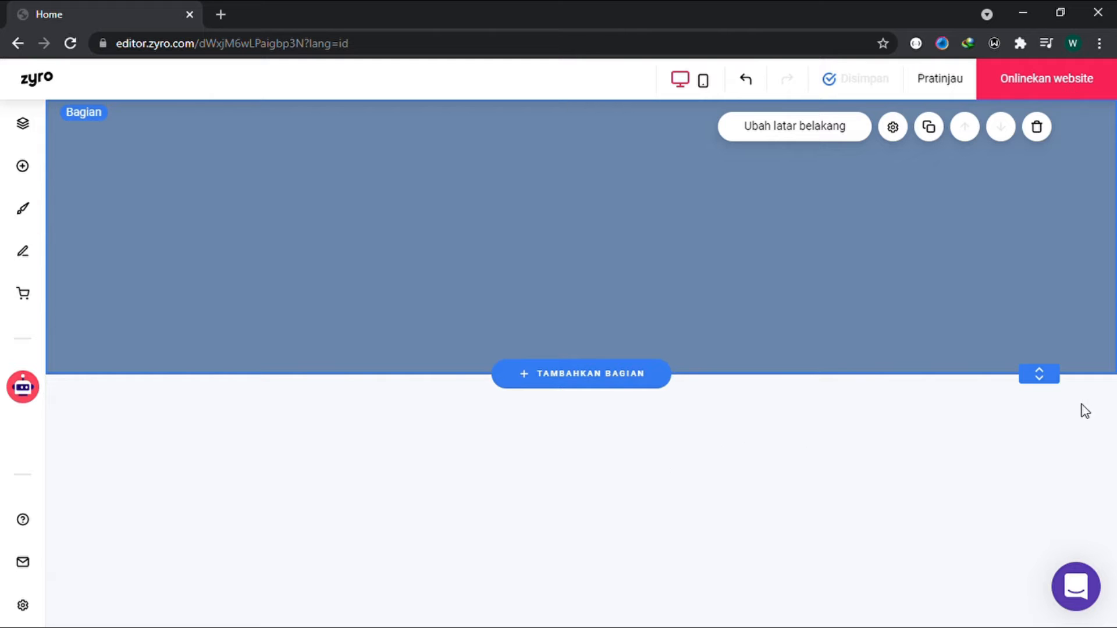
# Step: Make the blue section taller by extending its lower edge downward
pyautogui.moveTo(1049, 381); pyautogui.dragTo(1054, 523)
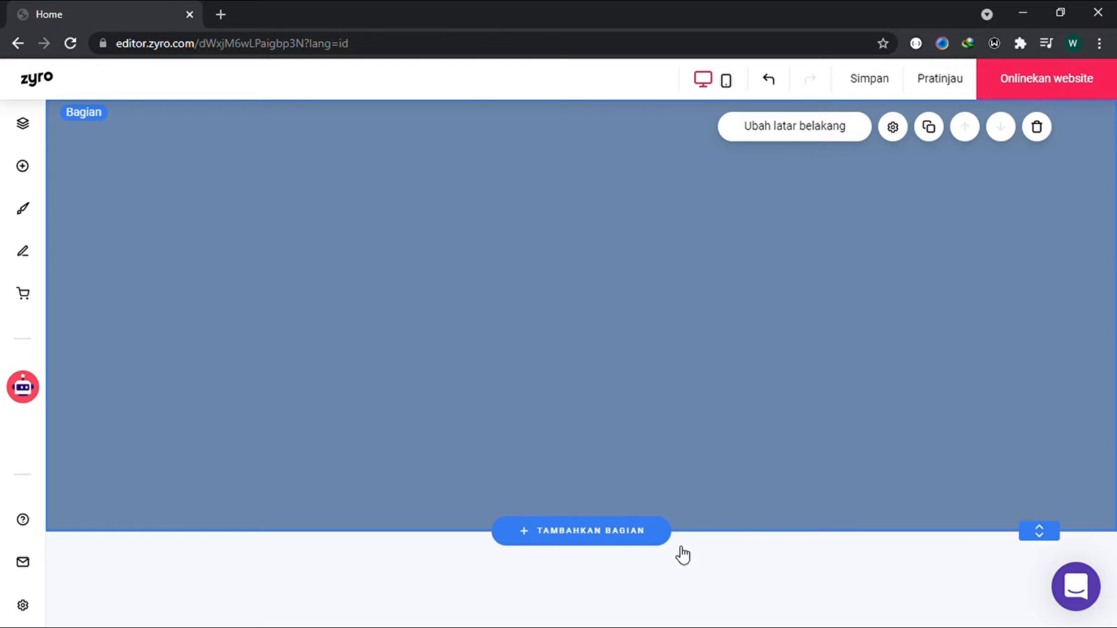
# Step: Add an empty section below the blue section and delete it again
pyautogui.click(662, 543)
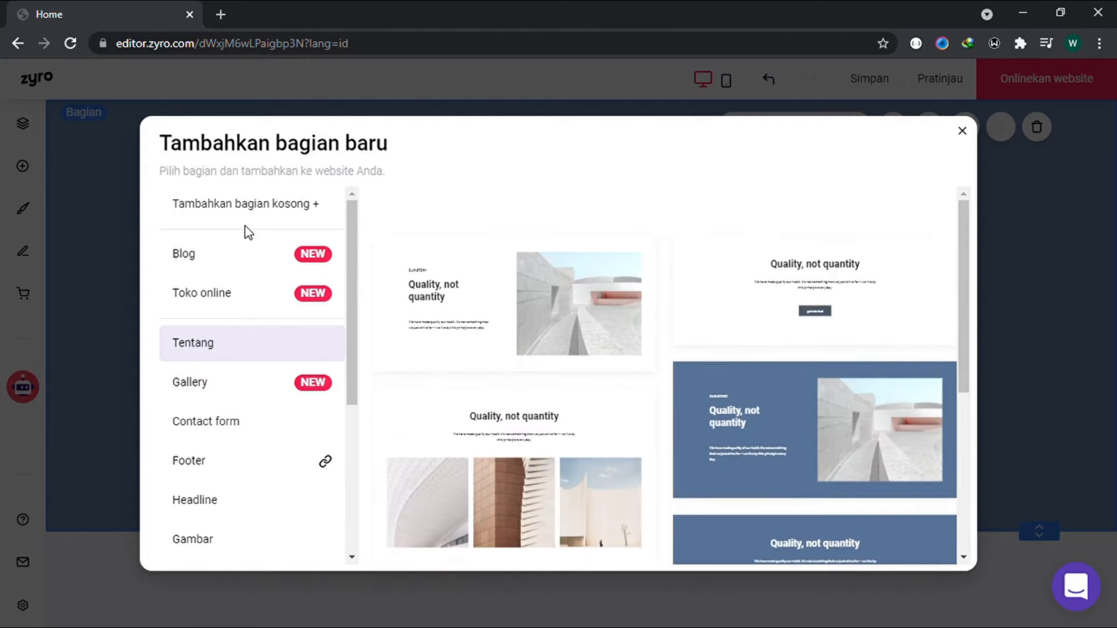
pyautogui.click(249, 220)
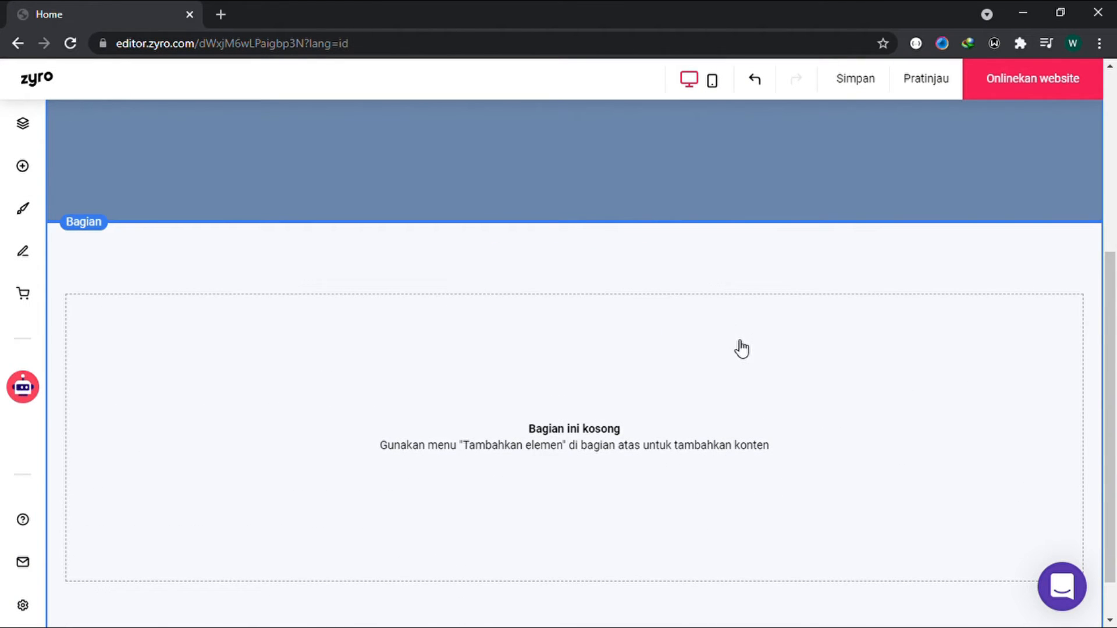
pyautogui.click(1022, 248)
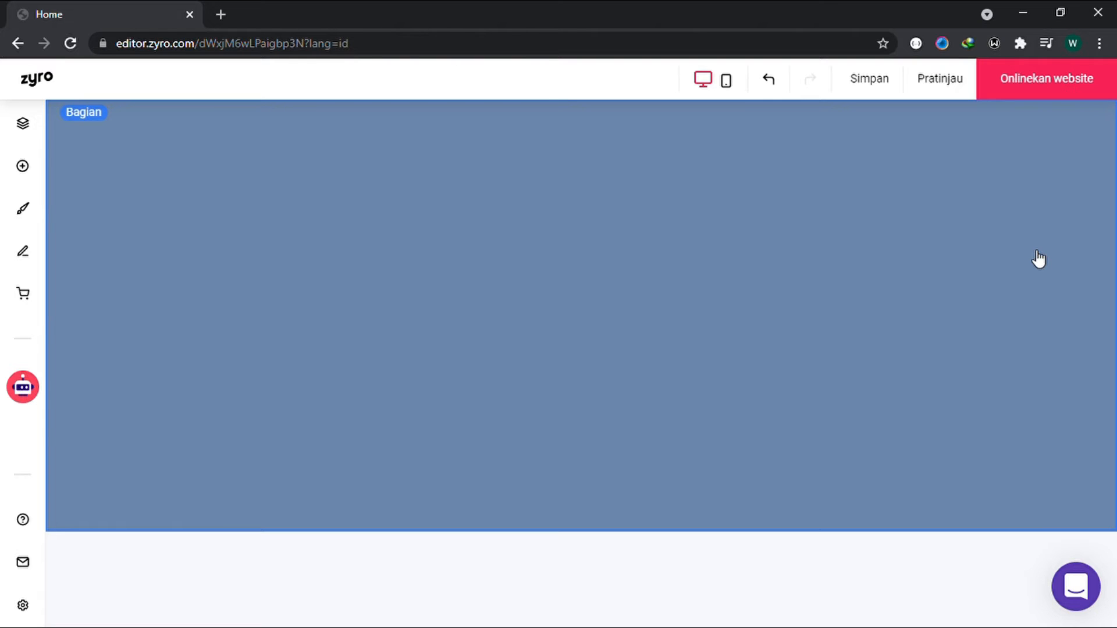
# Step: Add a text element to the blue section and place it in the section's upper left area
pyautogui.click(23, 167)
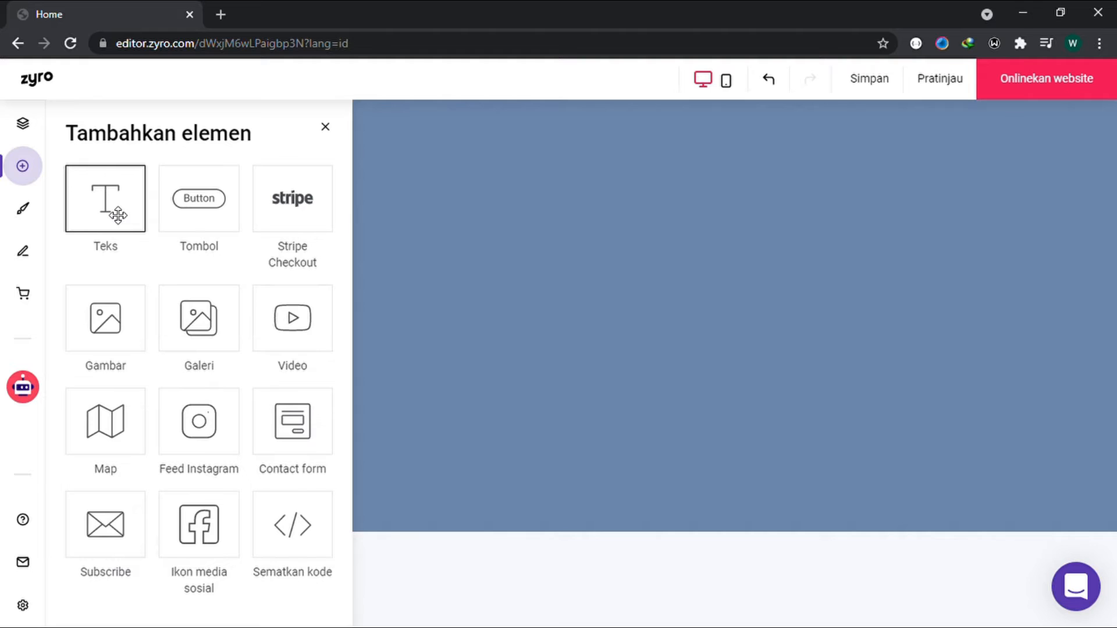
pyautogui.moveTo(118, 216); pyautogui.dragTo(397, 253)
pyautogui.moveTo(529, 303); pyautogui.dragTo(528, 303)
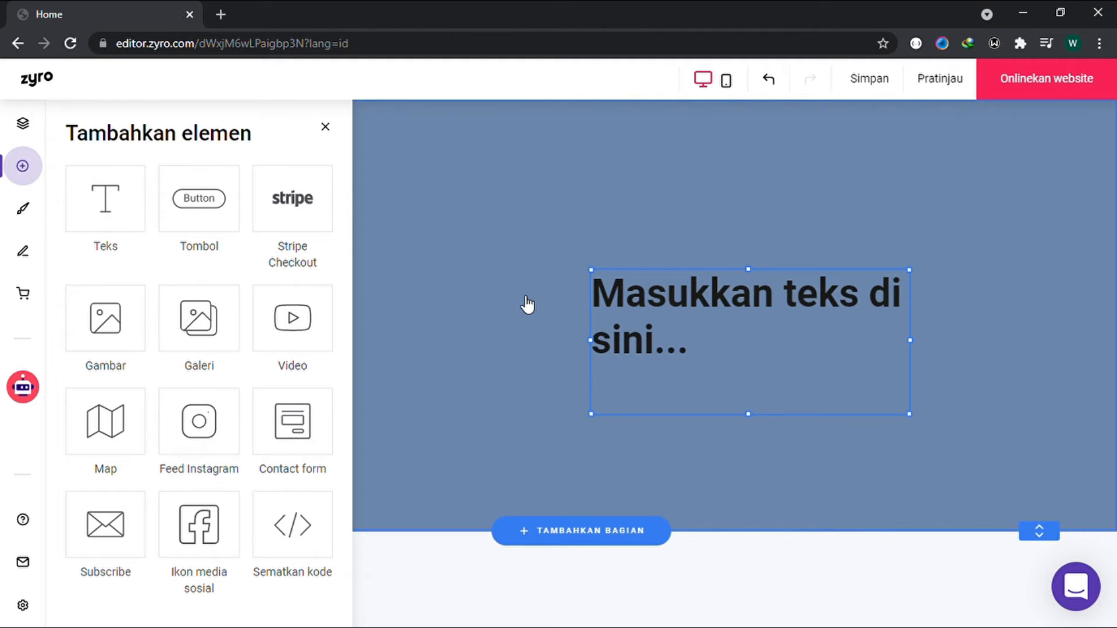
pyautogui.click(528, 304)
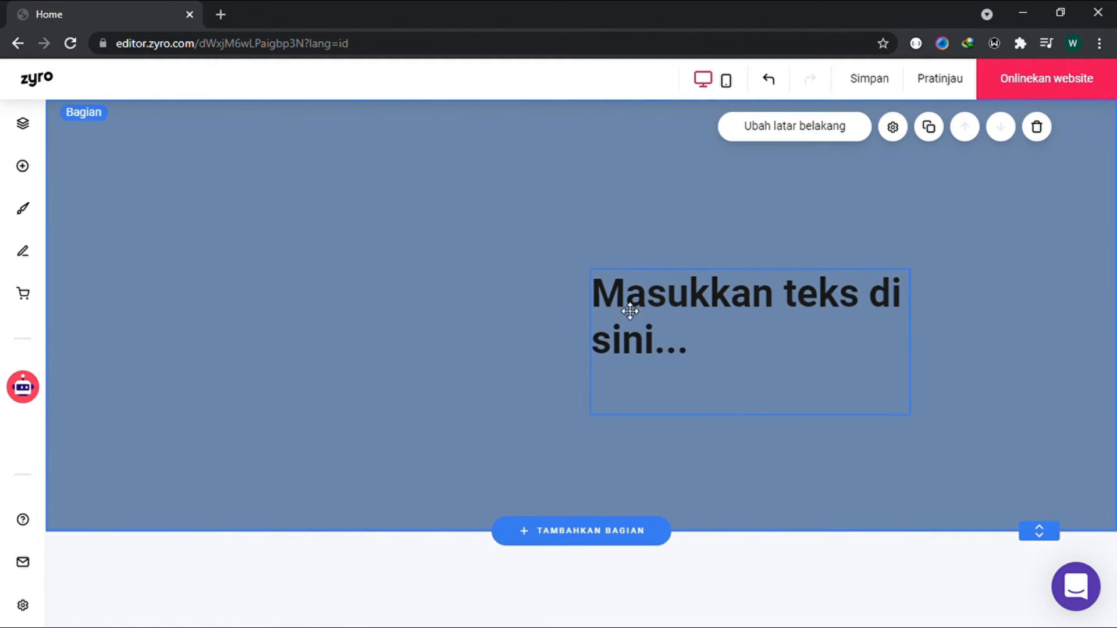
pyautogui.moveTo(663, 320); pyautogui.dragTo(263, 276)
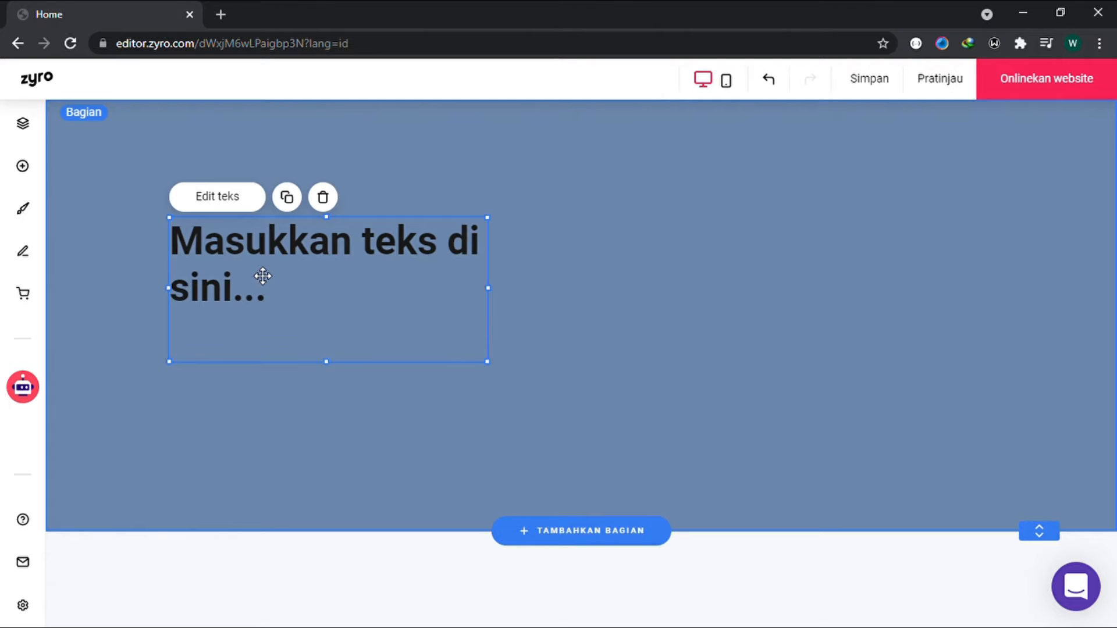
pyautogui.moveTo(263, 276)
pyautogui.mouseDown()
pyautogui.moveTo(646, 327)
pyautogui.moveTo(273, 297)
pyautogui.moveTo(263, 276)
pyautogui.mouseUp()
# Step: Replace the text element's placeholder with the heading "Ini Judul Websiteku"
pyautogui.click(281, 278)
pyautogui.click(239, 204)
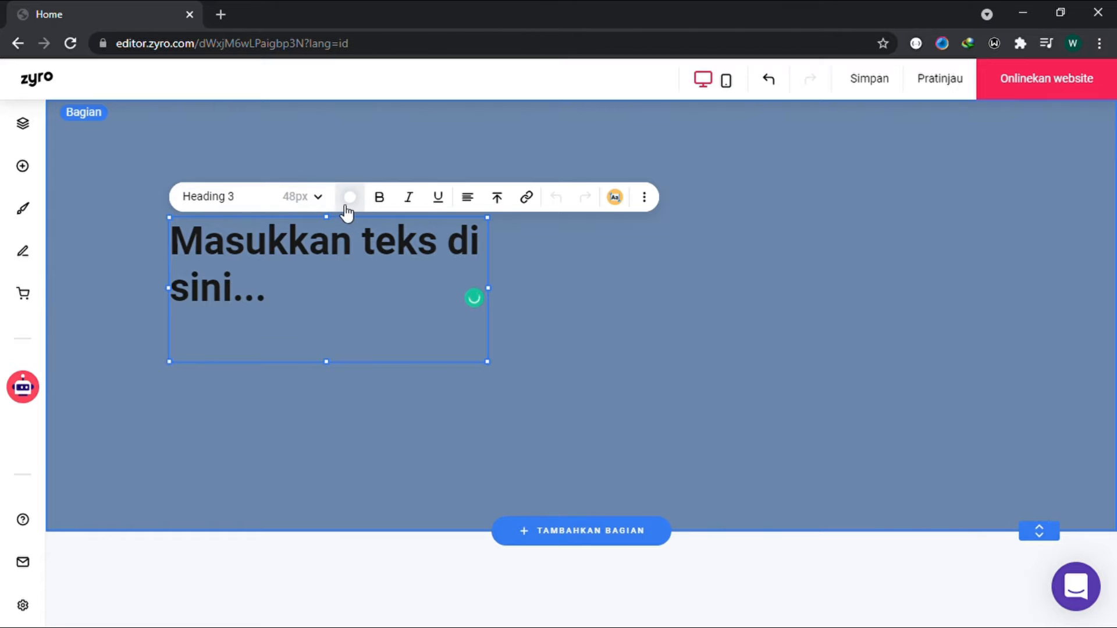
pyautogui.hotkey('ctrl', 'a')
pyautogui.write('Ini ')
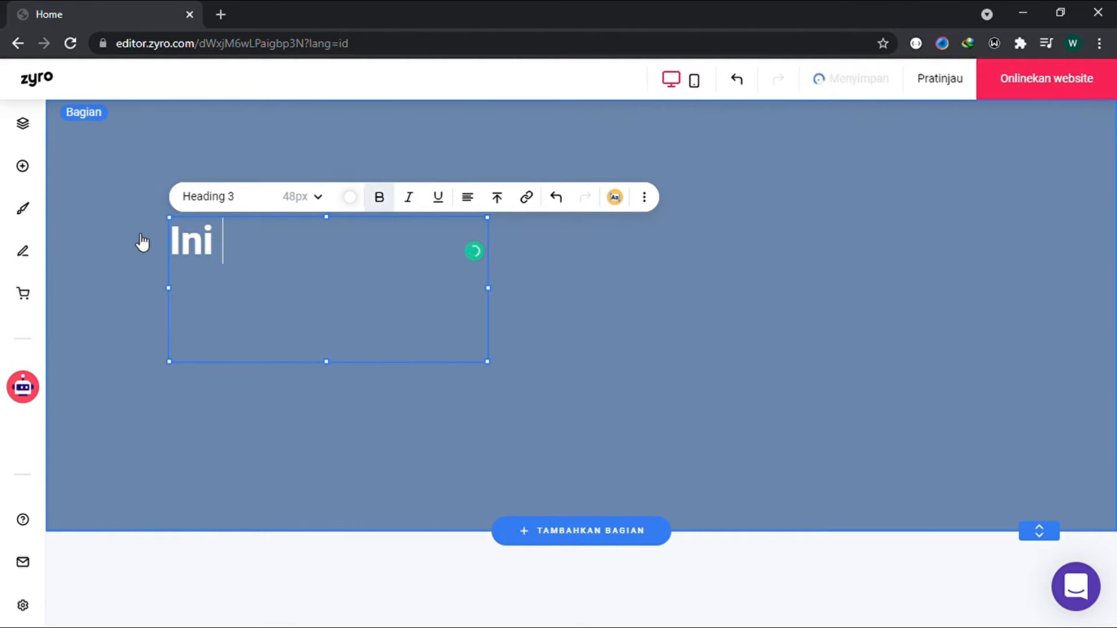
pyautogui.write('Judul Websiteku')
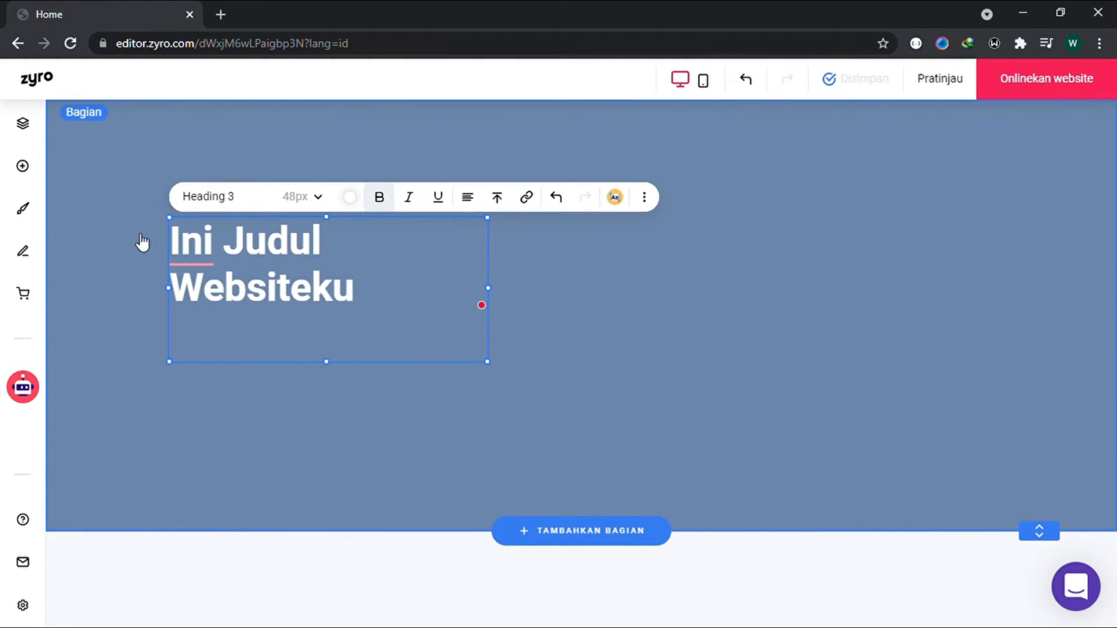
pyautogui.click(312, 436)
# Step: Add a button element to the blue section and place it directly below the heading, aligned with its left edge
pyautogui.click(30, 170)
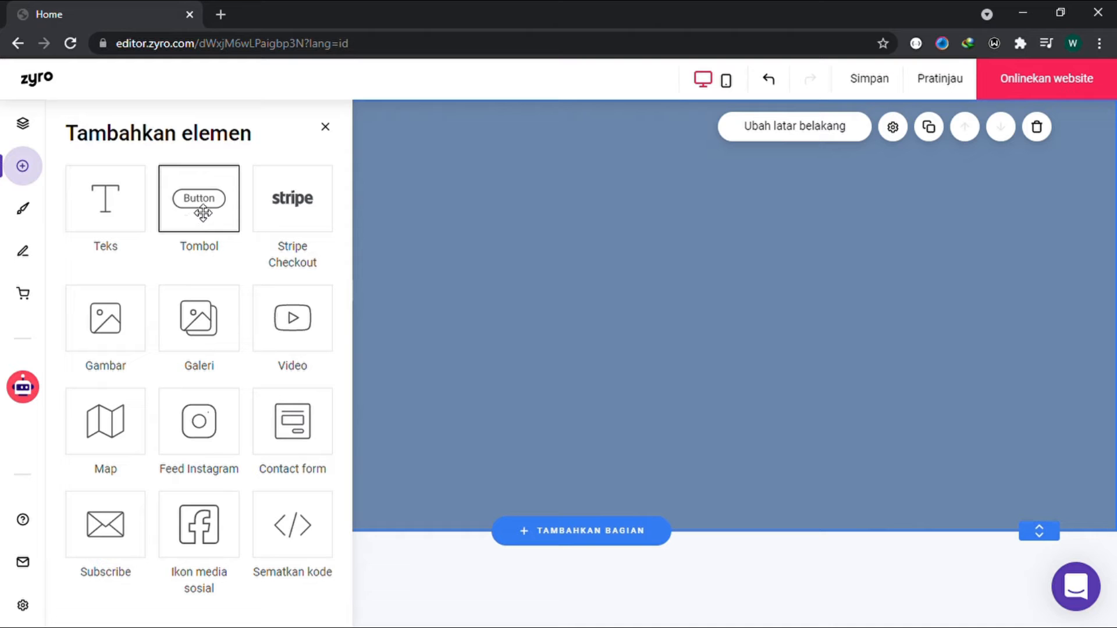
pyautogui.moveTo(203, 213); pyautogui.dragTo(497, 346)
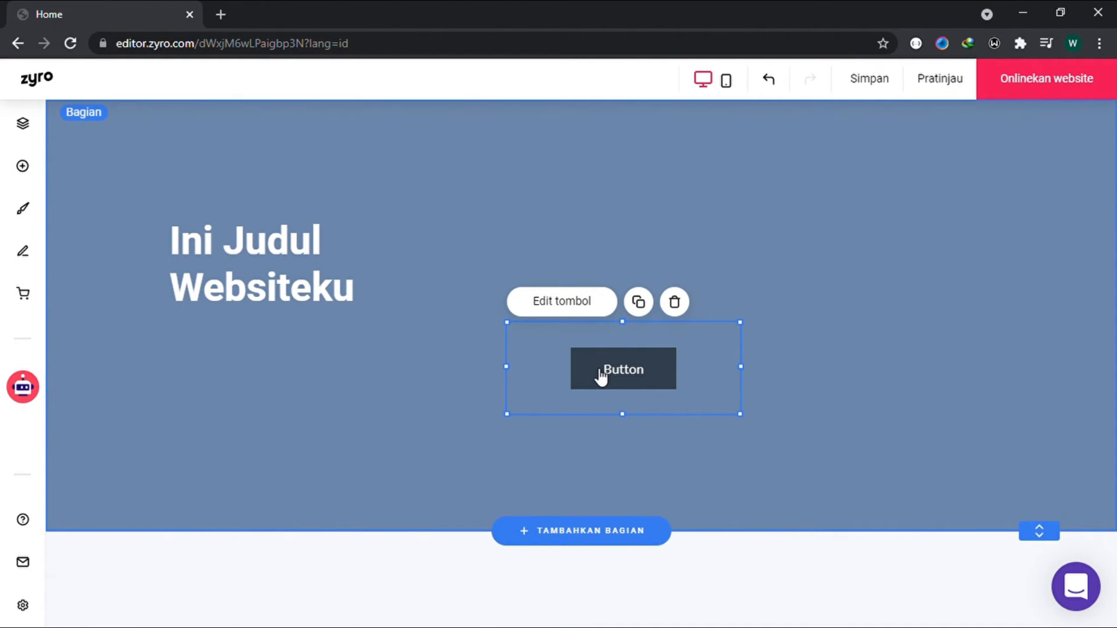
pyautogui.moveTo(601, 377); pyautogui.dragTo(228, 369)
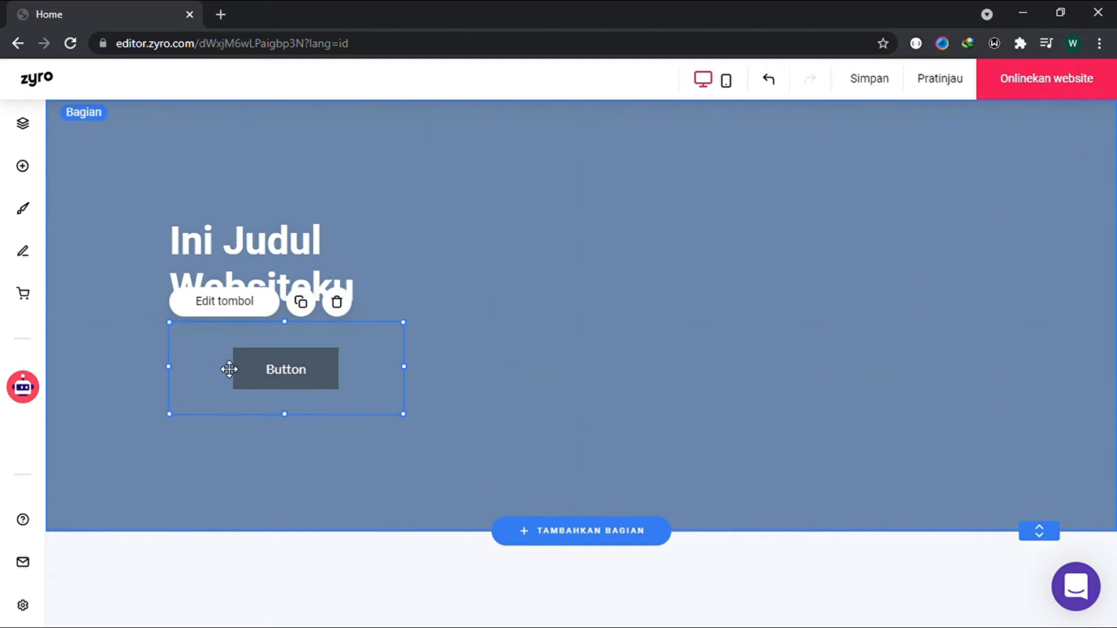
pyautogui.click(267, 466)
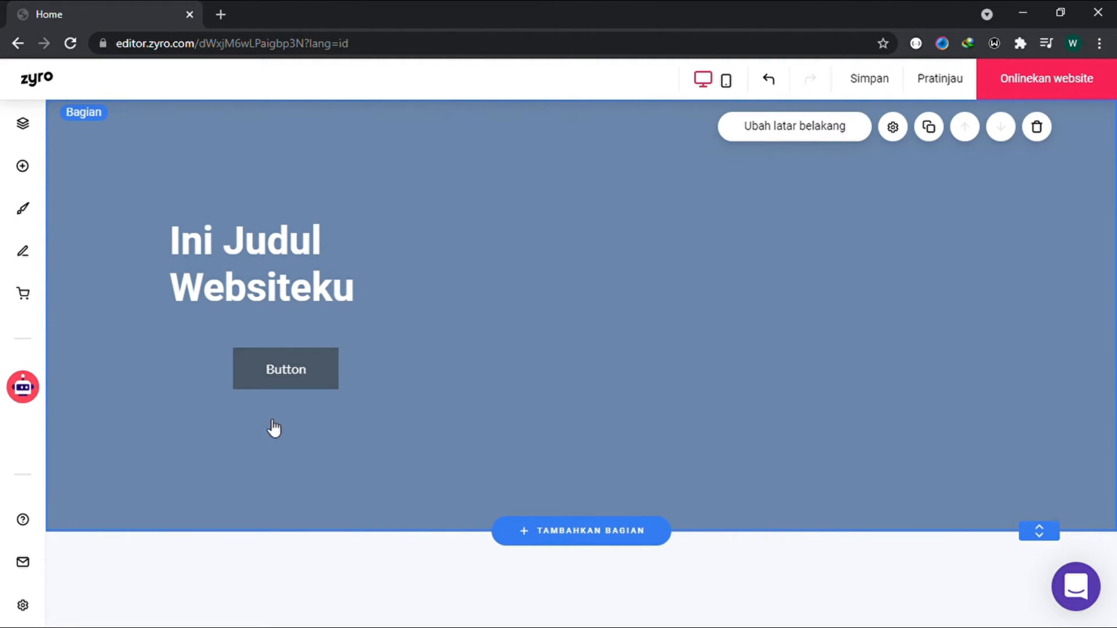
# Step: Change the button's label to "Klik Saya"
pyautogui.click(274, 391)
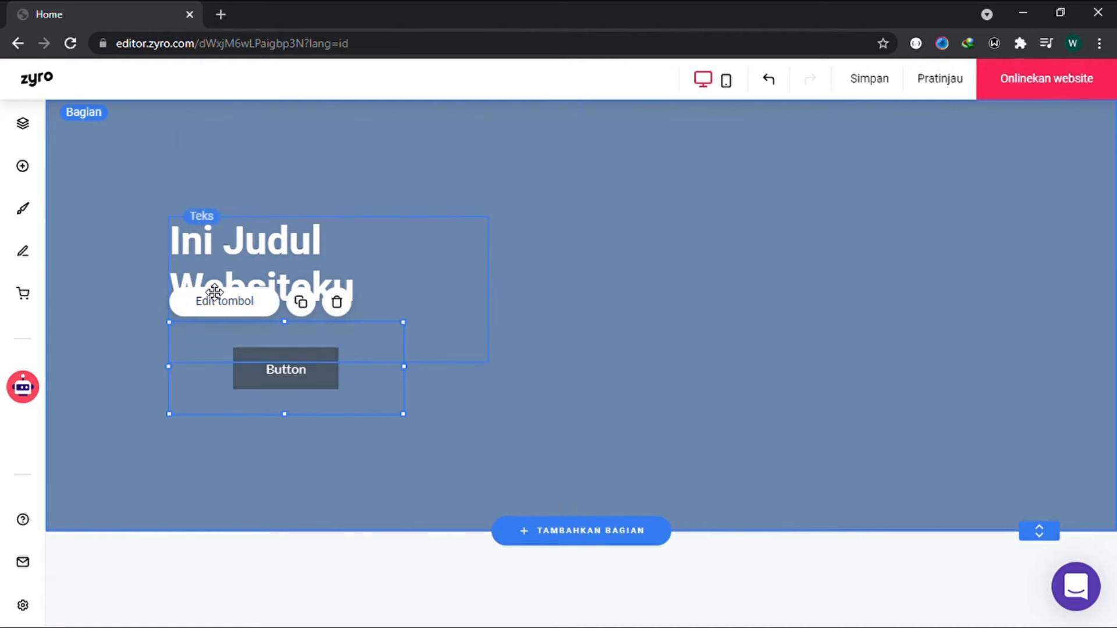
pyautogui.click(219, 311)
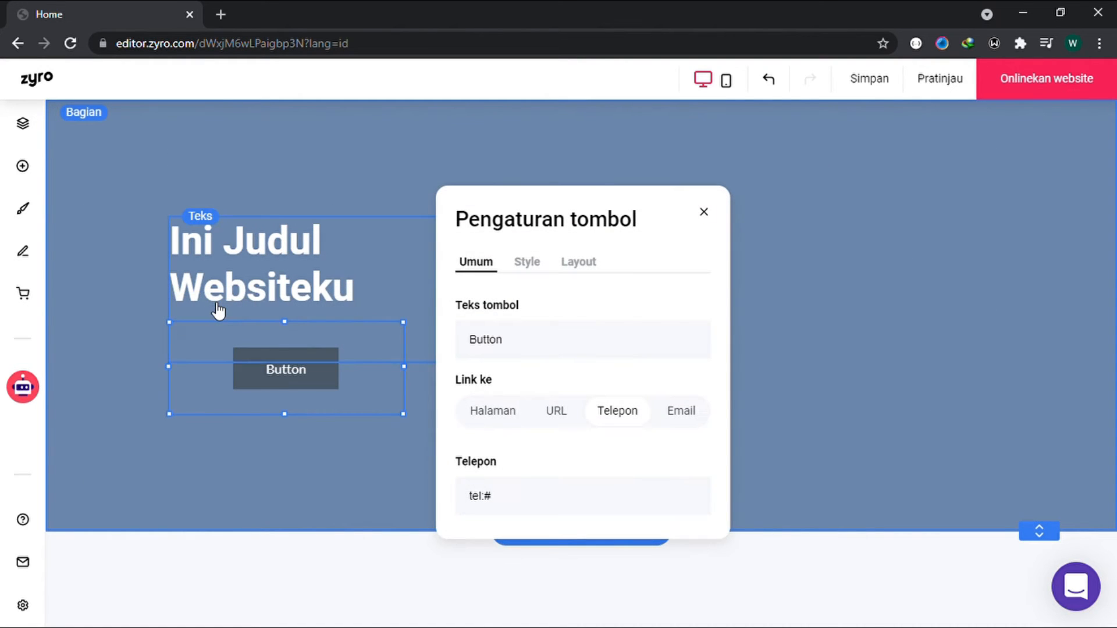
pyautogui.click(545, 346)
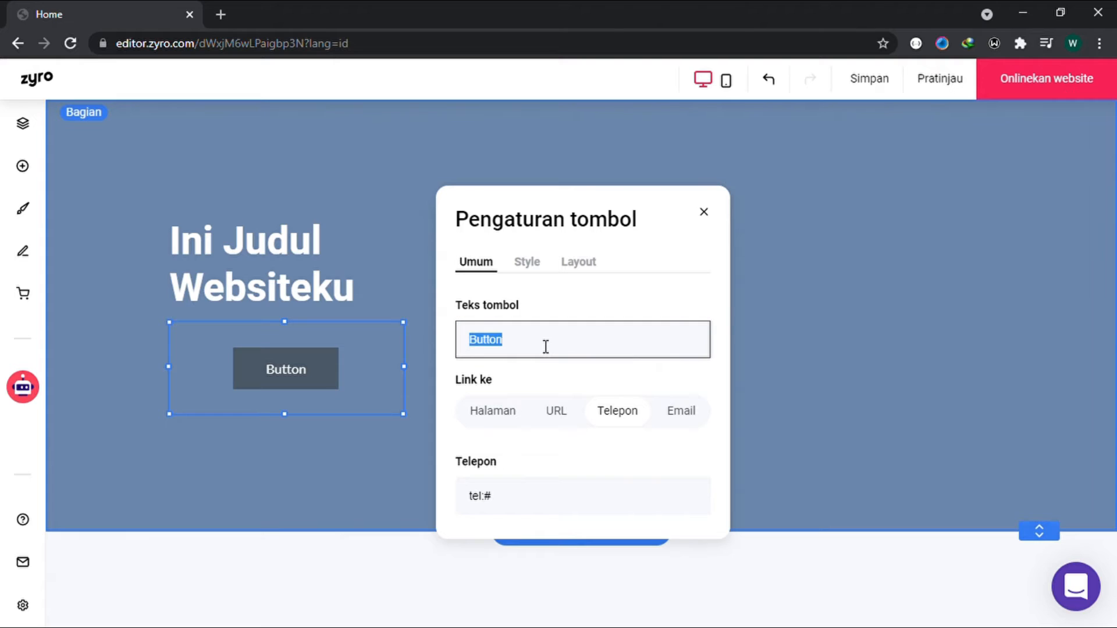
pyautogui.write('Klik Saya')
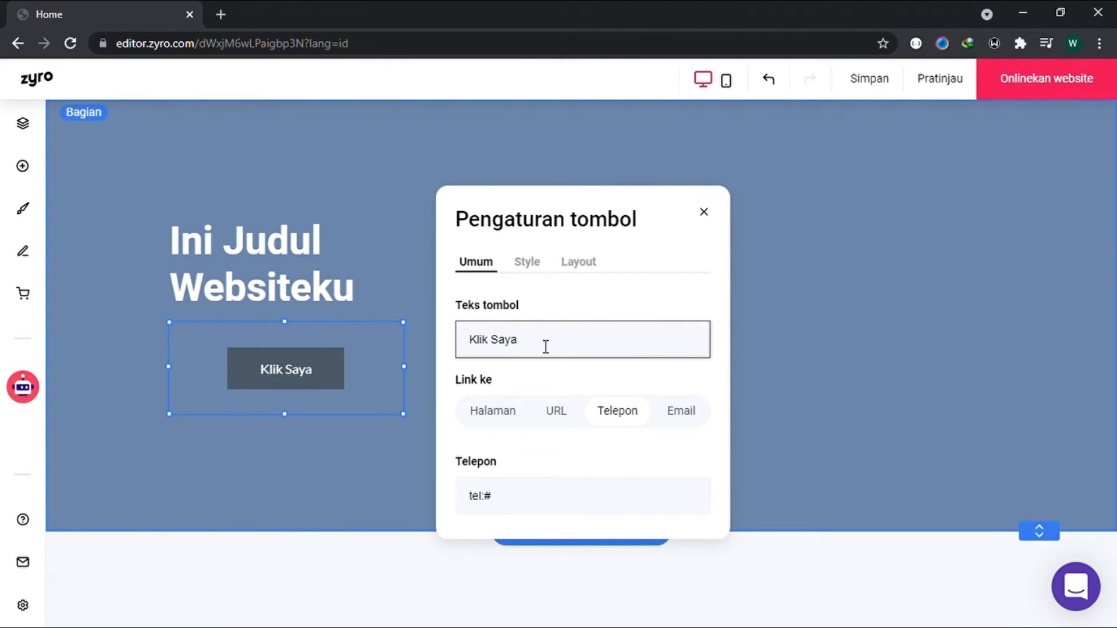
# Step: Review the button's link options for page, URL, phone and email
pyautogui.click(508, 411)
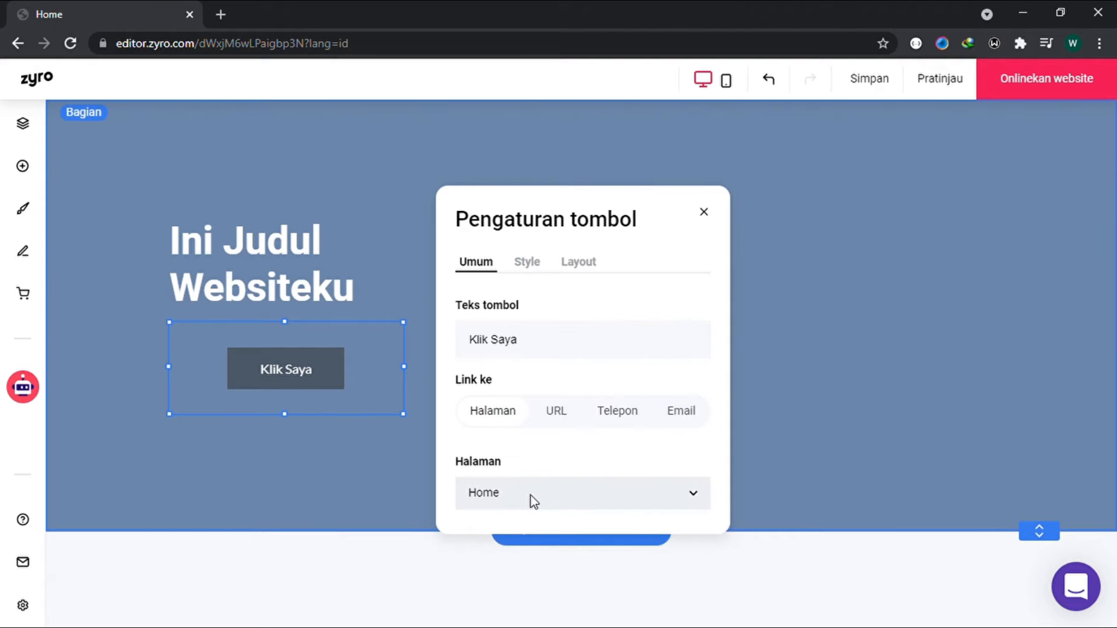
pyautogui.click(534, 501)
pyautogui.click(529, 501)
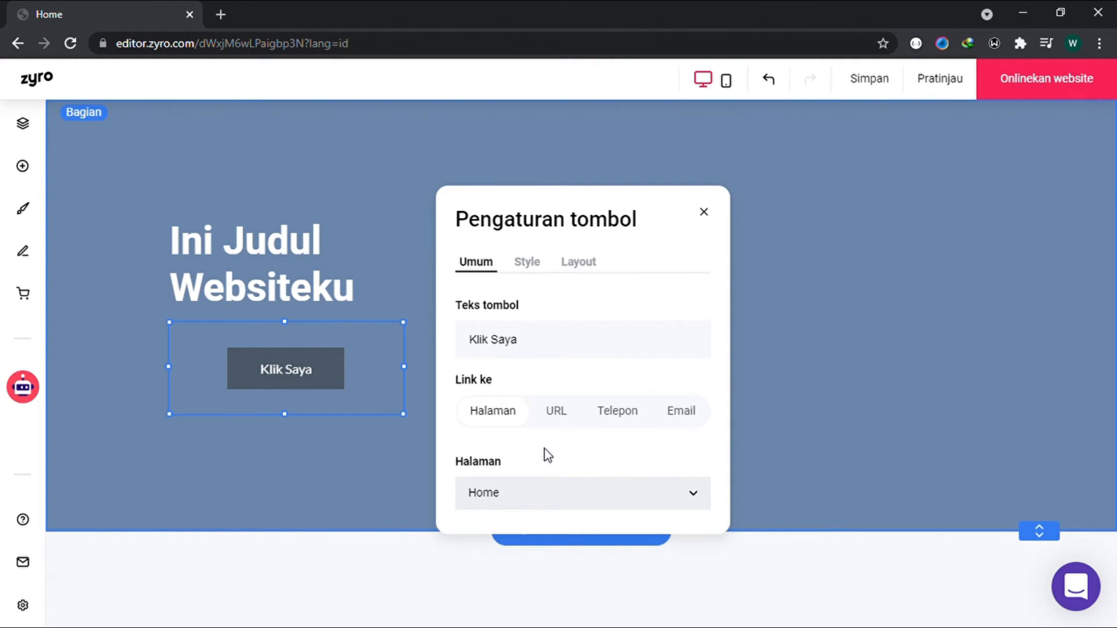
pyautogui.click(557, 415)
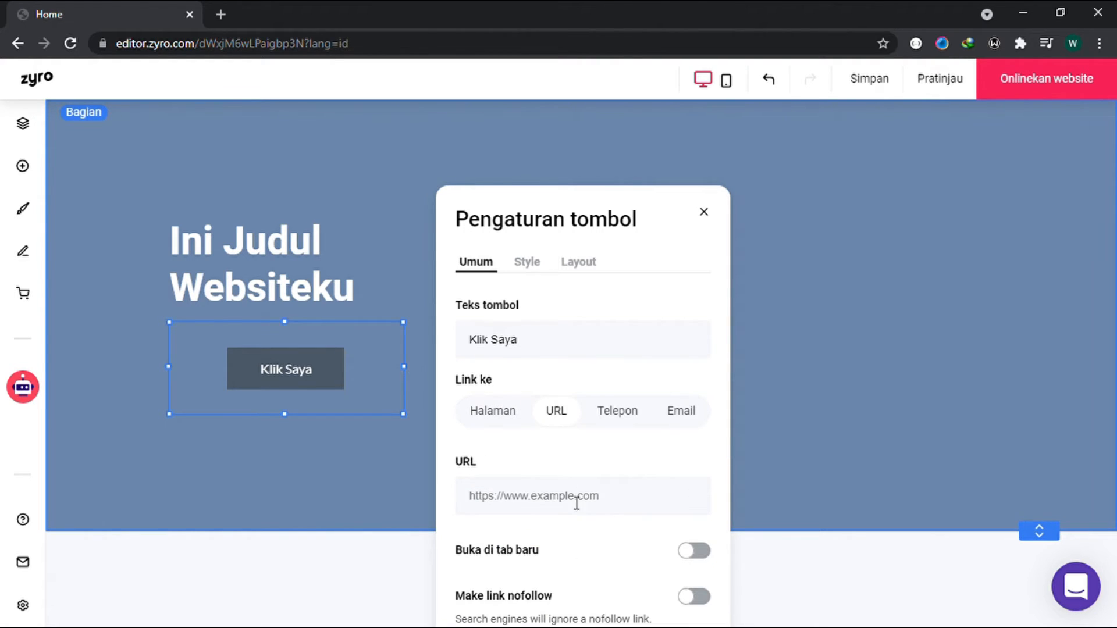
pyautogui.click(599, 428)
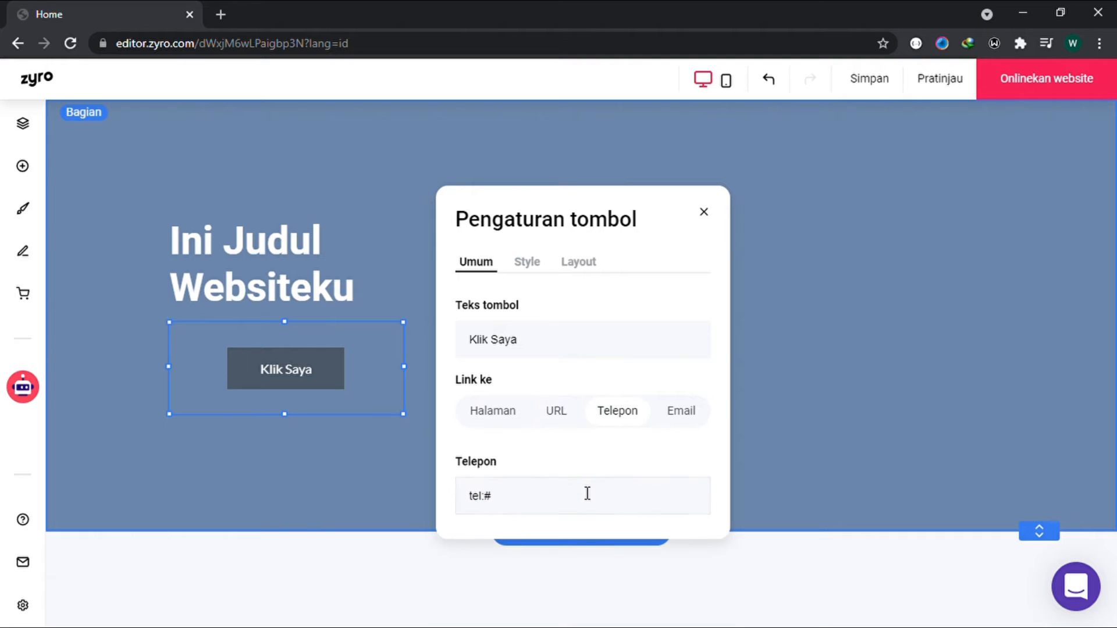
pyautogui.click(684, 410)
# Step: Set the button's normal fill colour to the darkest light-blue shade of the website palette
pyautogui.click(532, 263)
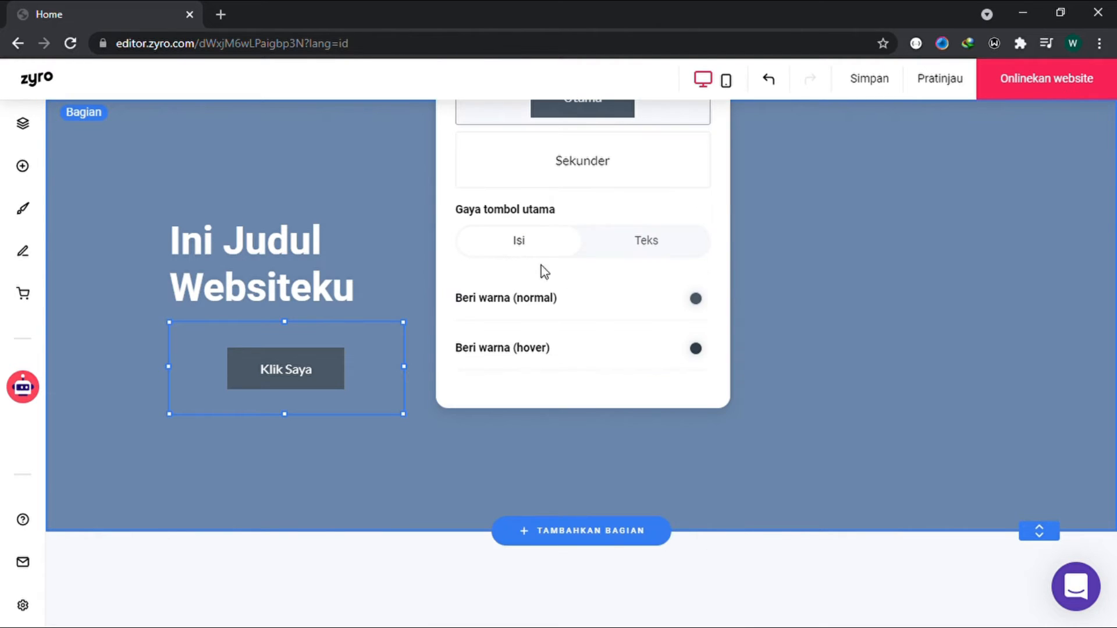
pyautogui.click(695, 298)
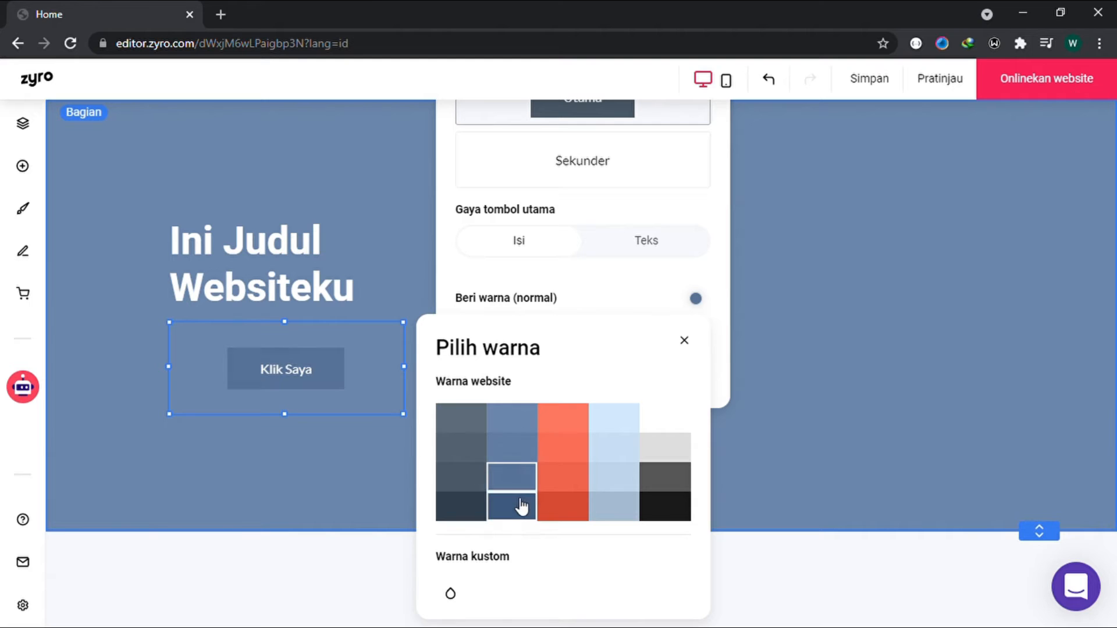
pyautogui.click(608, 485)
pyautogui.click(614, 517)
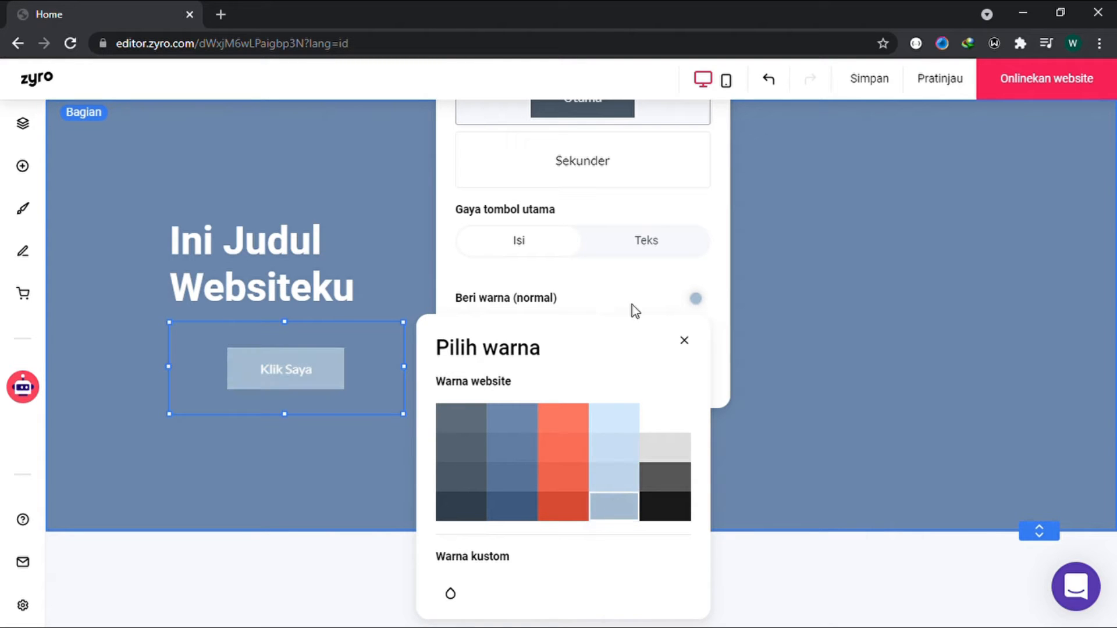
pyautogui.click(683, 340)
# Step: Align the "Klik Saya" button to the left within its element frame
pyautogui.click(344, 373)
pyautogui.click(576, 263)
pyautogui.click(472, 422)
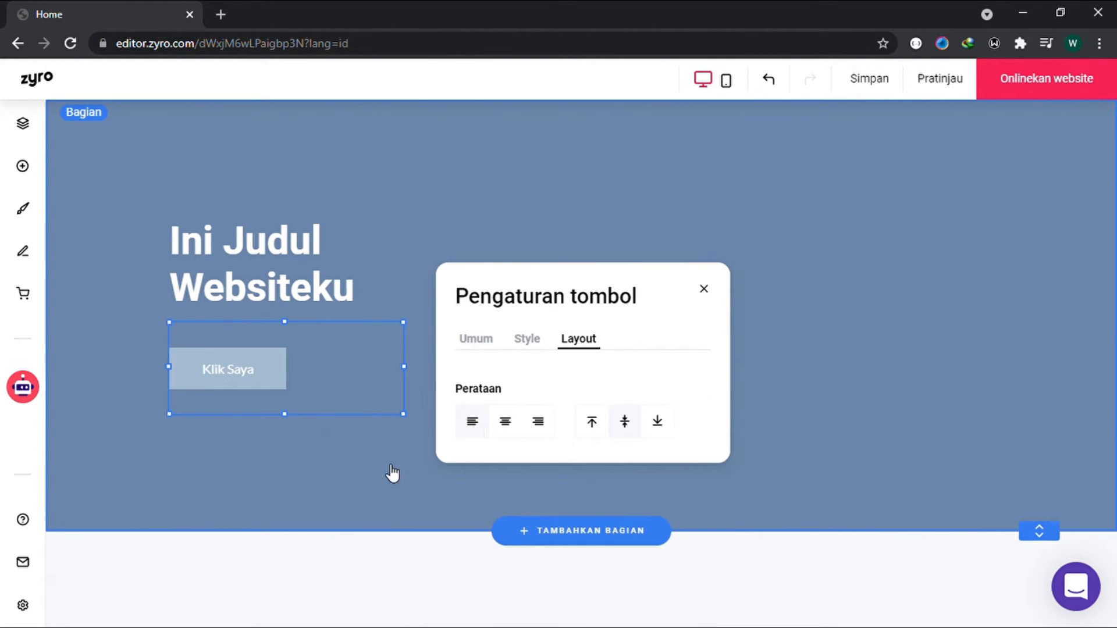
# Step: Add an image element to the blue section and place it beside the heading, one grid row below the section's upper edge
pyautogui.click(383, 474)
pyautogui.click(24, 169)
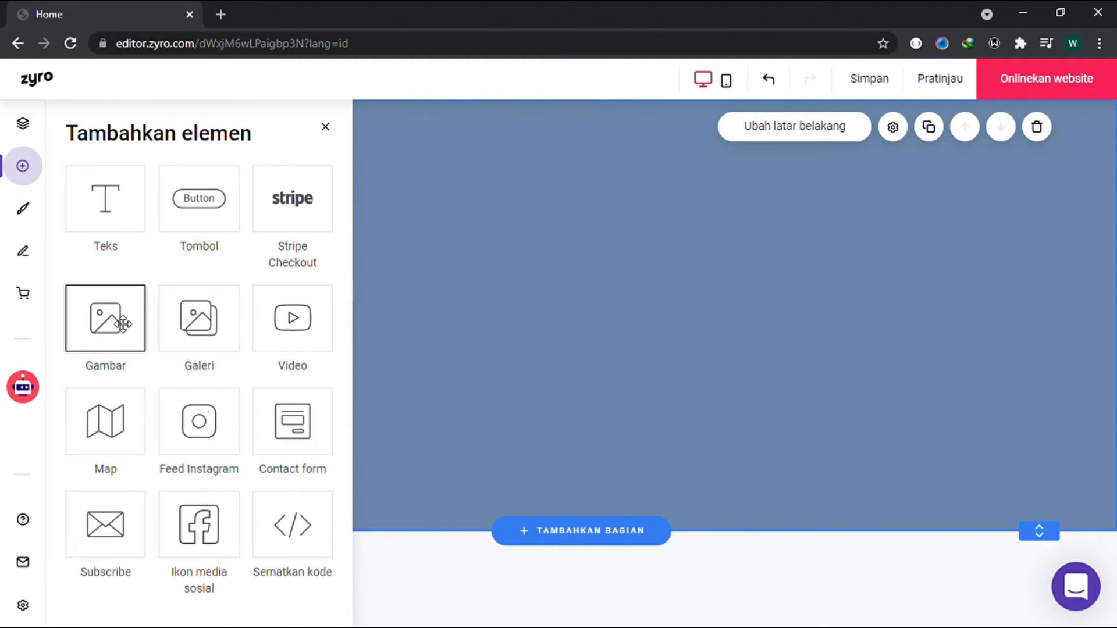
pyautogui.moveTo(120, 322); pyautogui.dragTo(646, 283)
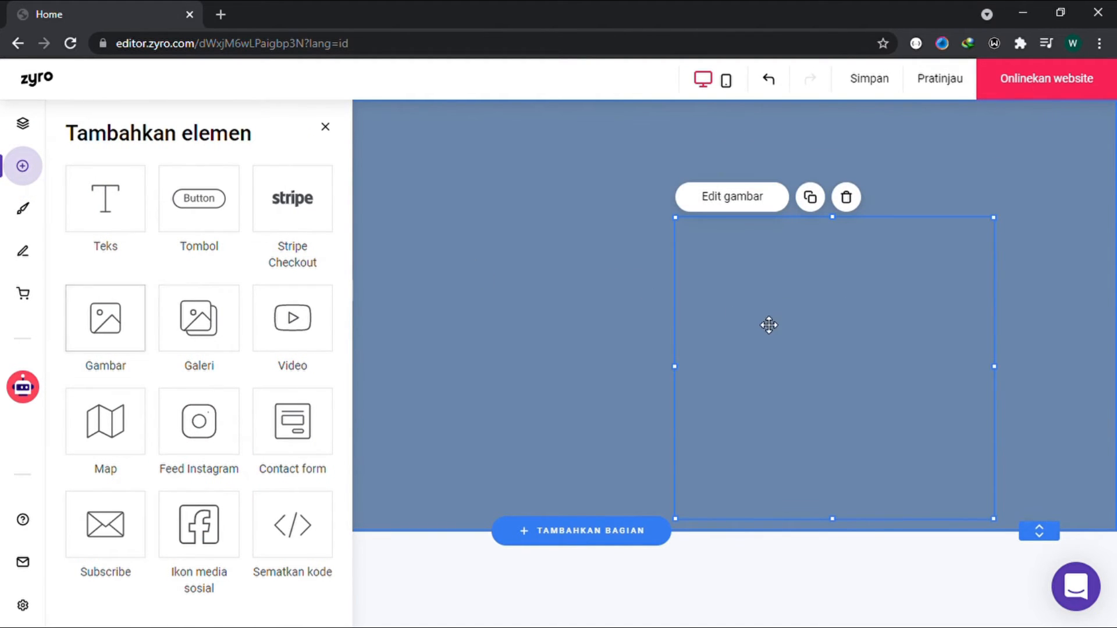
pyautogui.moveTo(769, 326); pyautogui.dragTo(769, 326)
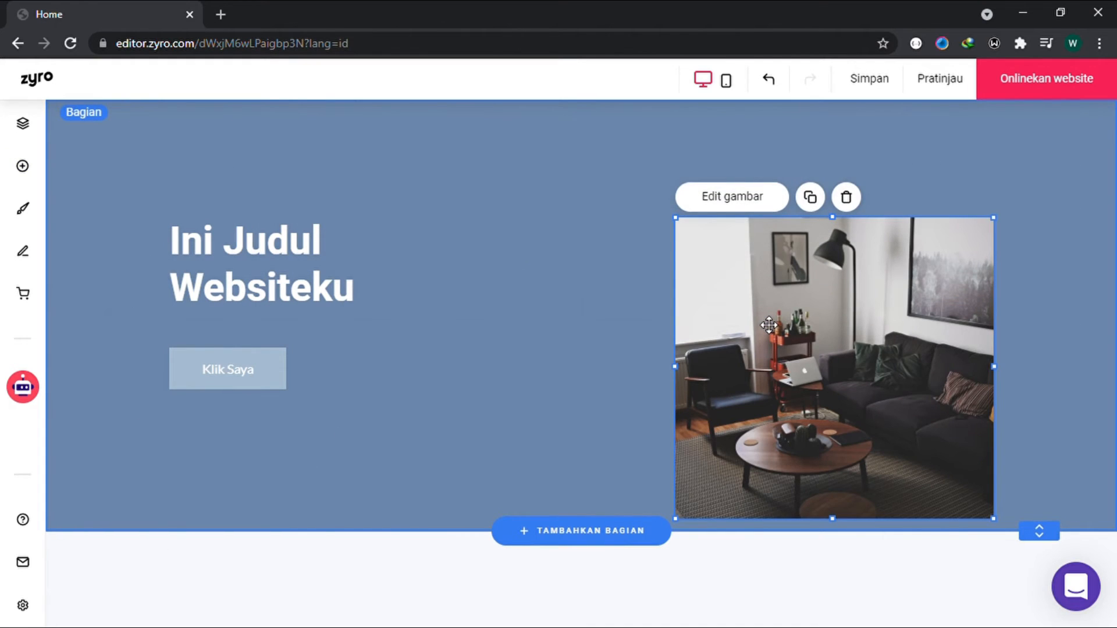
pyautogui.moveTo(906, 336); pyautogui.dragTo(820, 284)
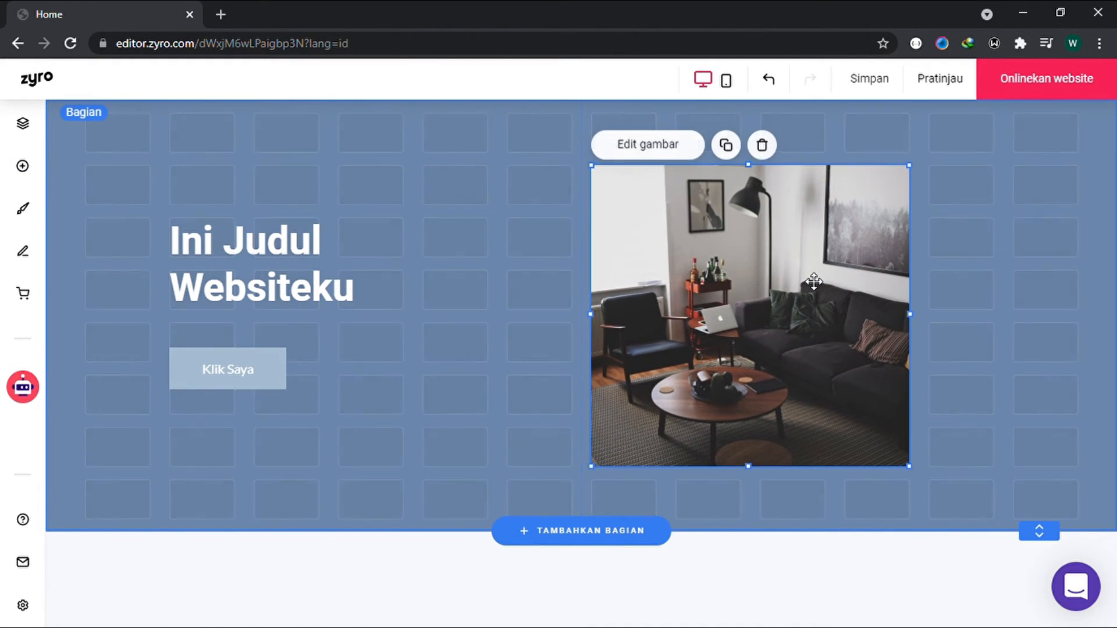
pyautogui.click(975, 289)
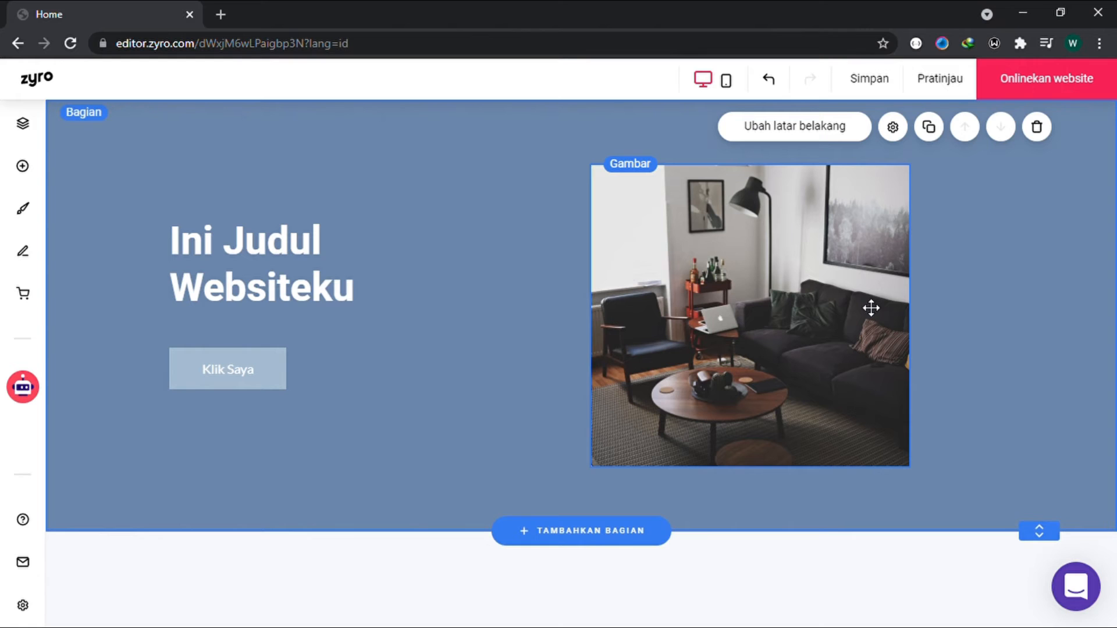
# Step: Review the living-room image's replacement sources and its click action options
pyautogui.click(871, 308)
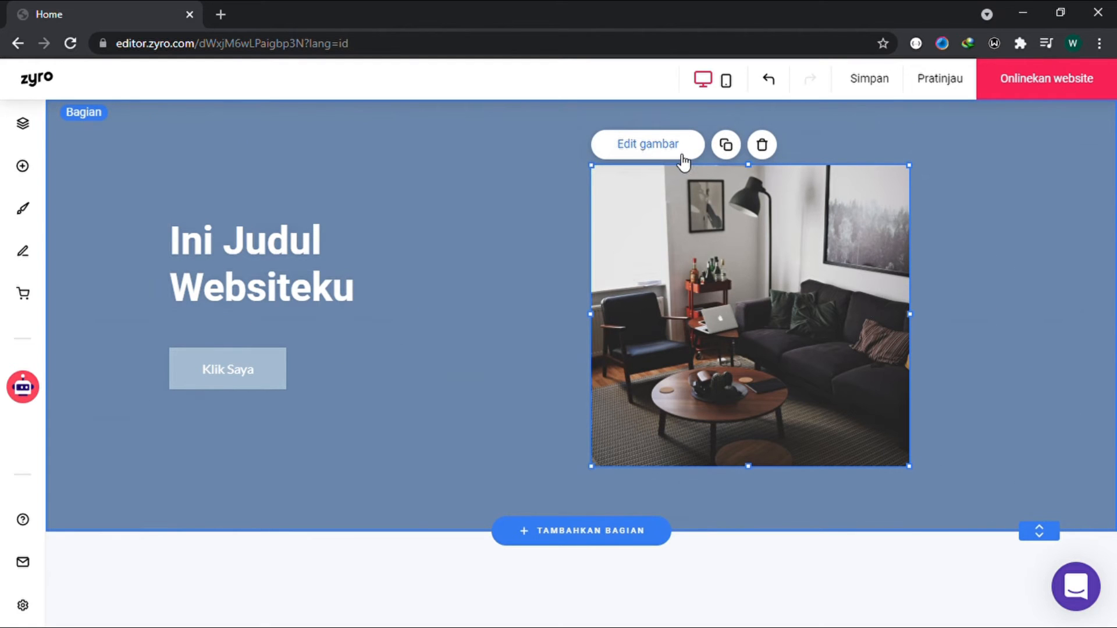
pyautogui.click(682, 152)
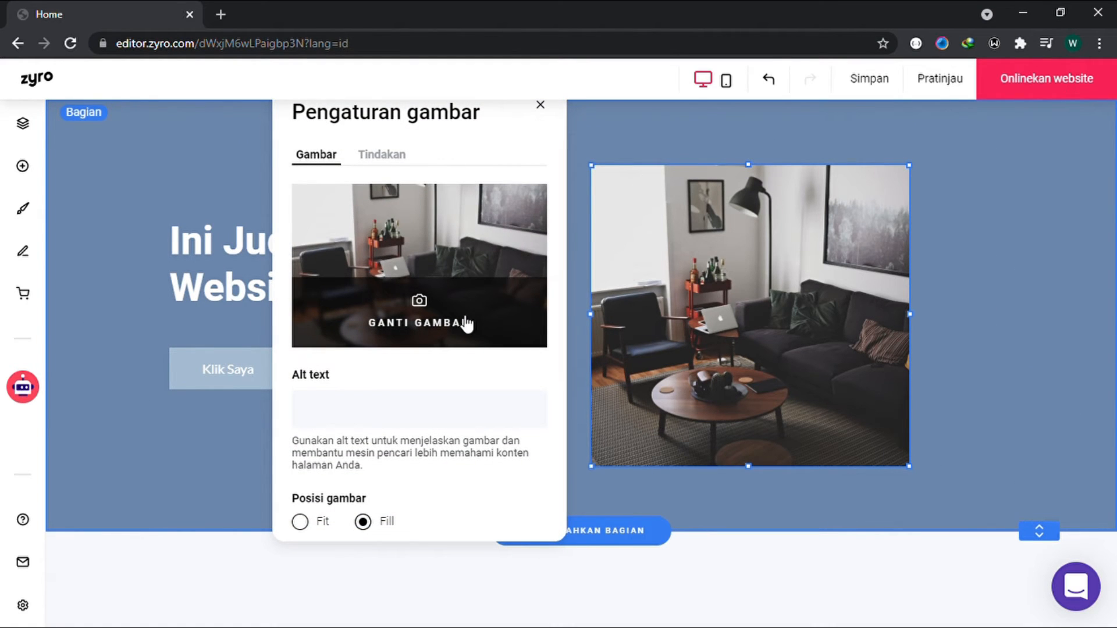
pyautogui.click(449, 307)
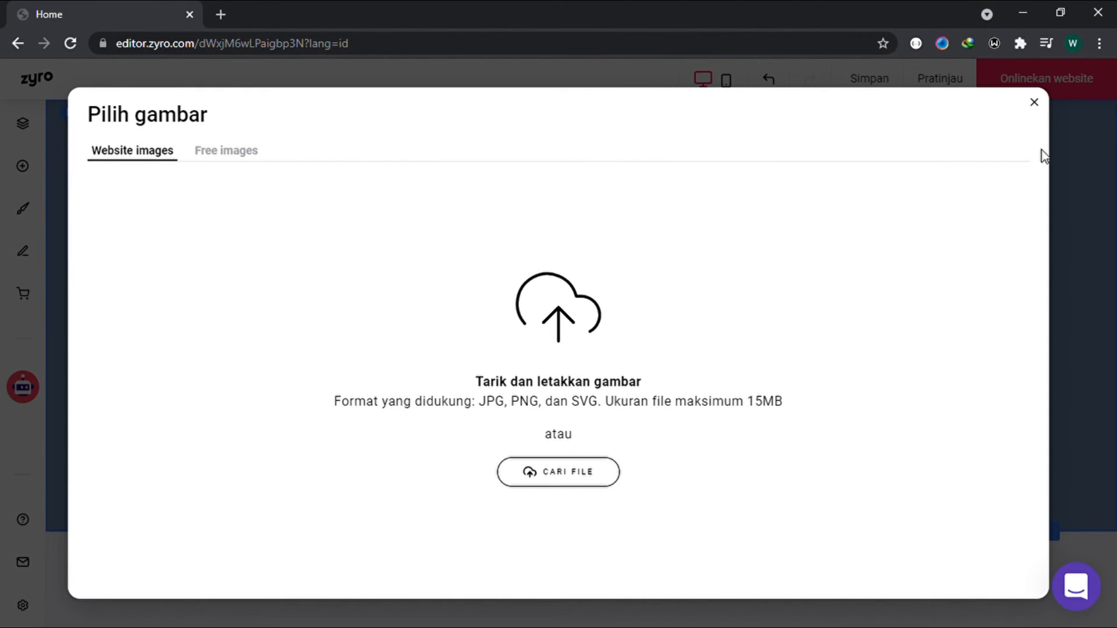
pyautogui.click(1058, 163)
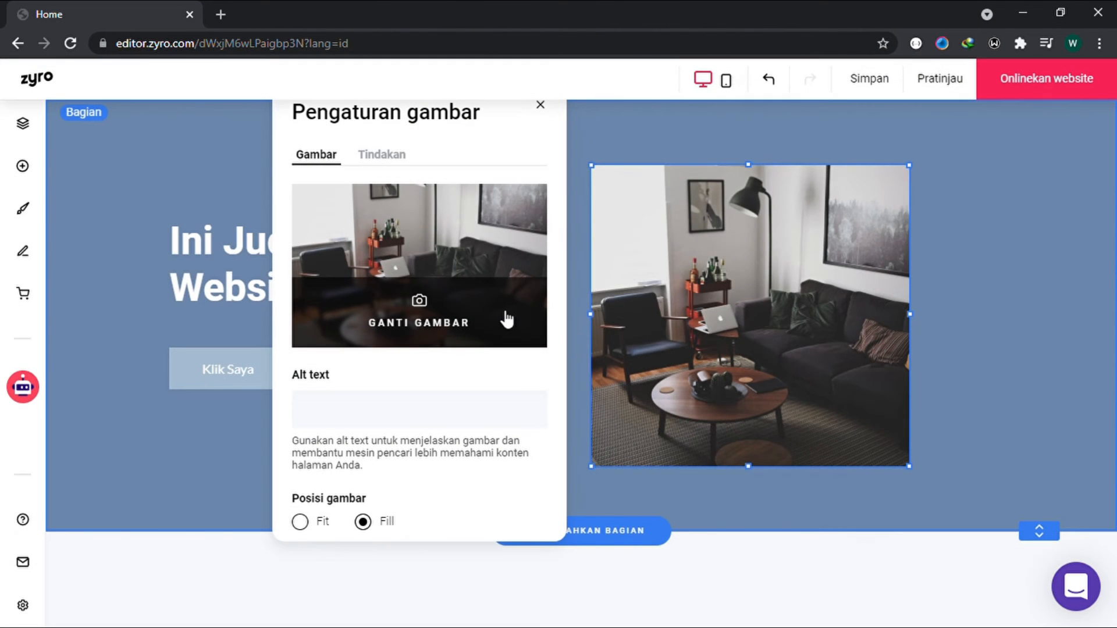
pyautogui.click(400, 156)
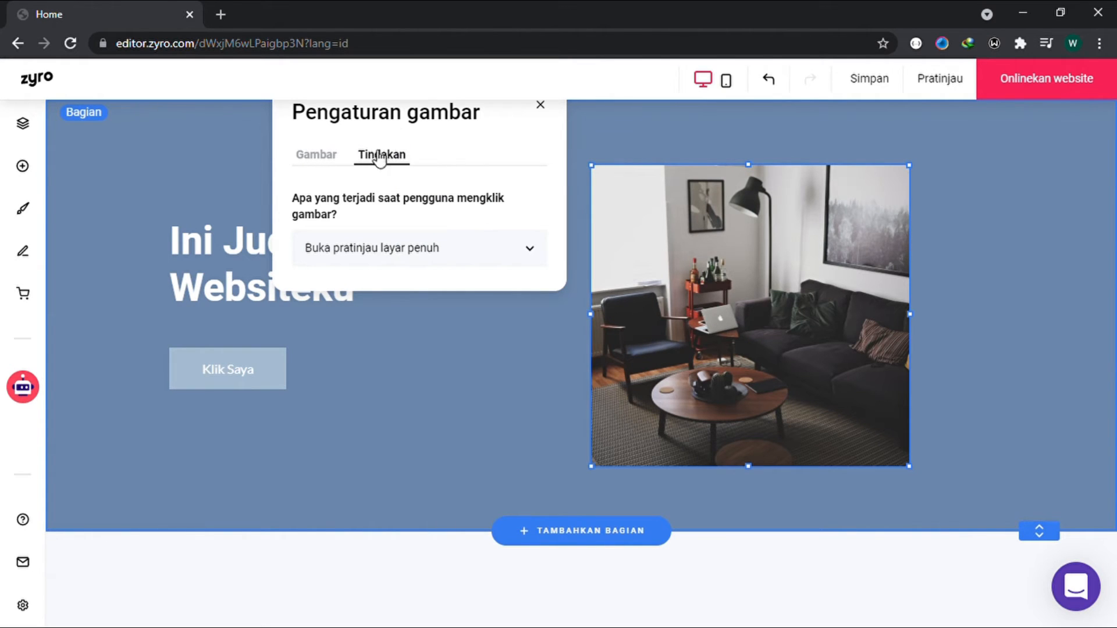
pyautogui.click(335, 158)
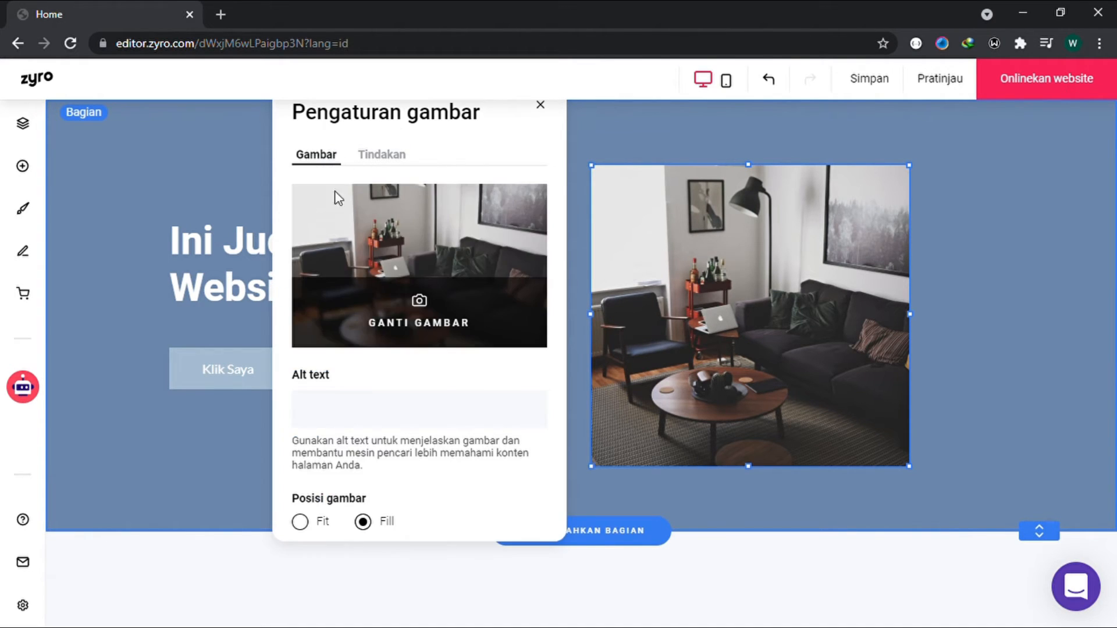
# Step: Set the image's alt text to "Ruang Kantor" and close its settings
pyautogui.click(387, 416)
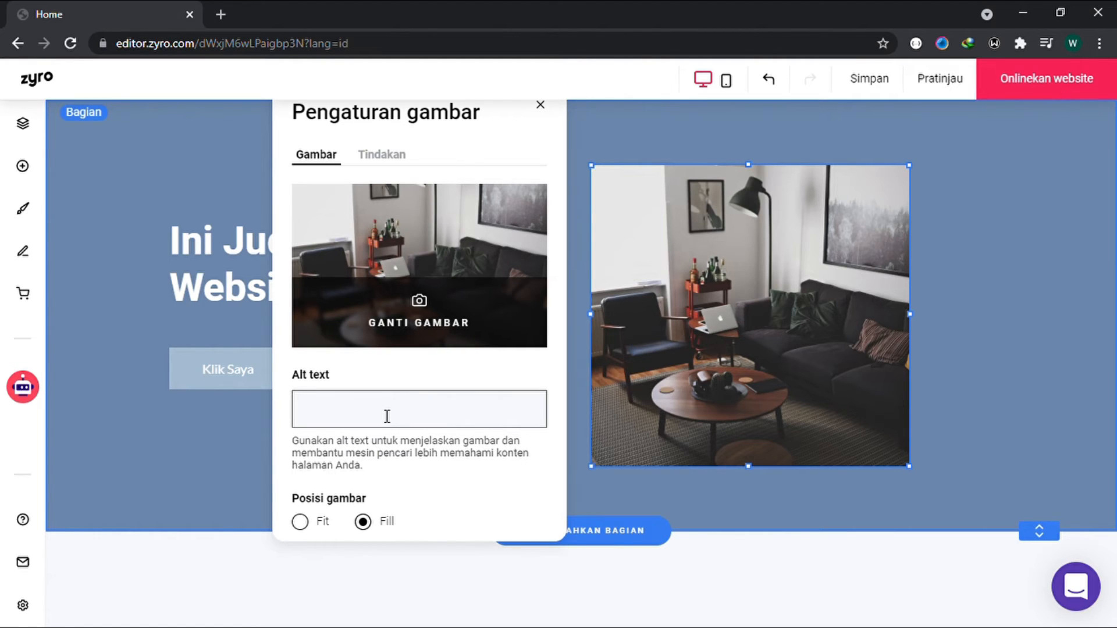
pyautogui.write('Ruang Kan')
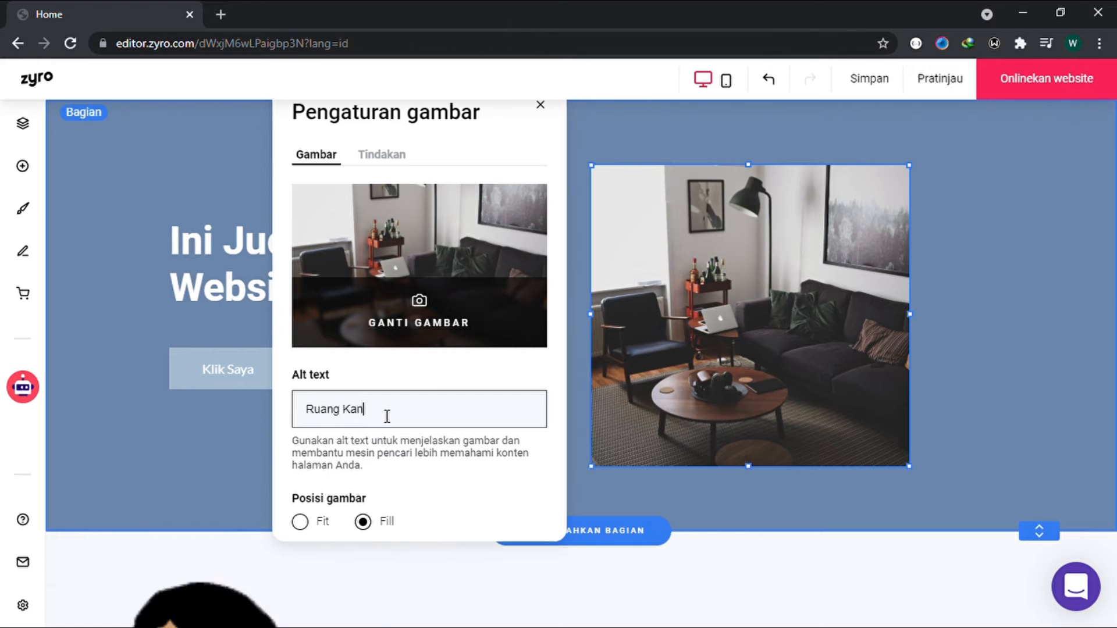
pyautogui.write('tor')
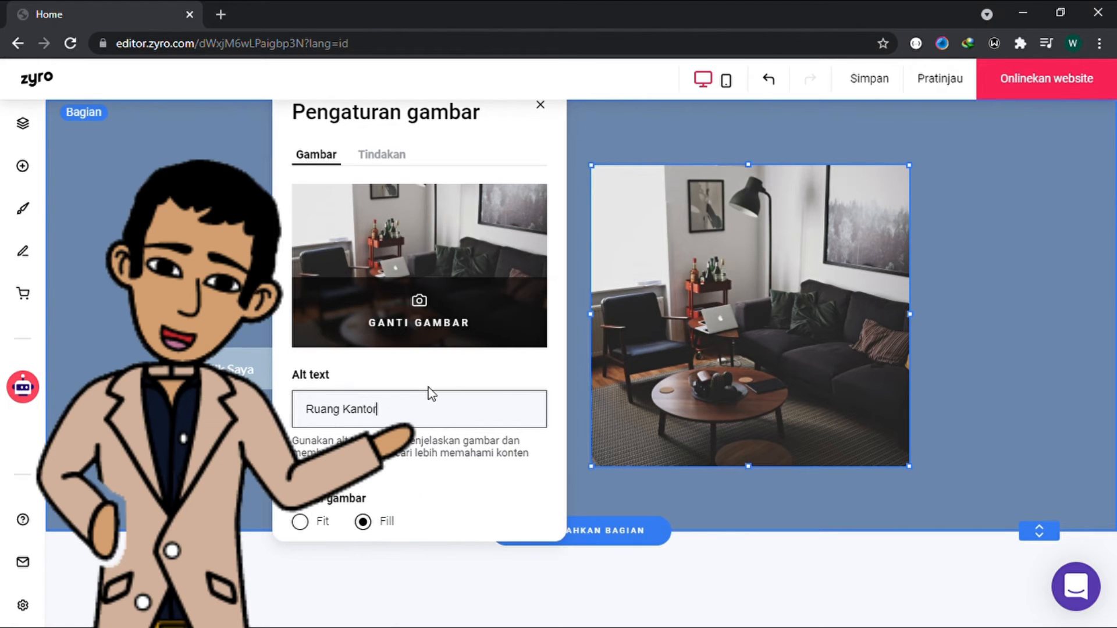
pyautogui.click(704, 449)
pyautogui.doubleClick(704, 449)
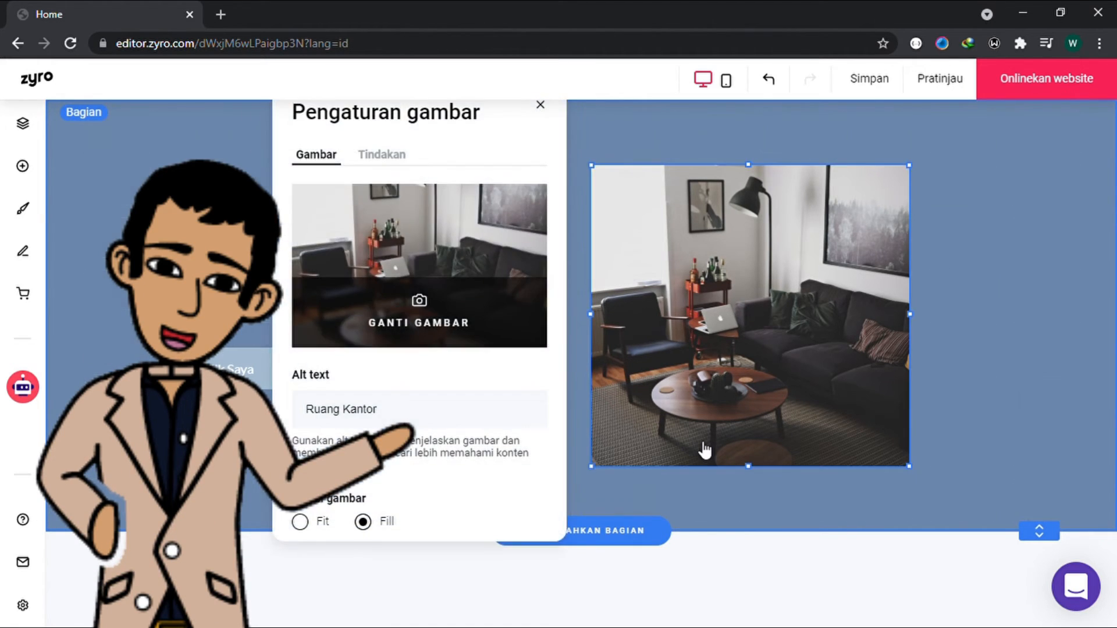
pyautogui.click(709, 495)
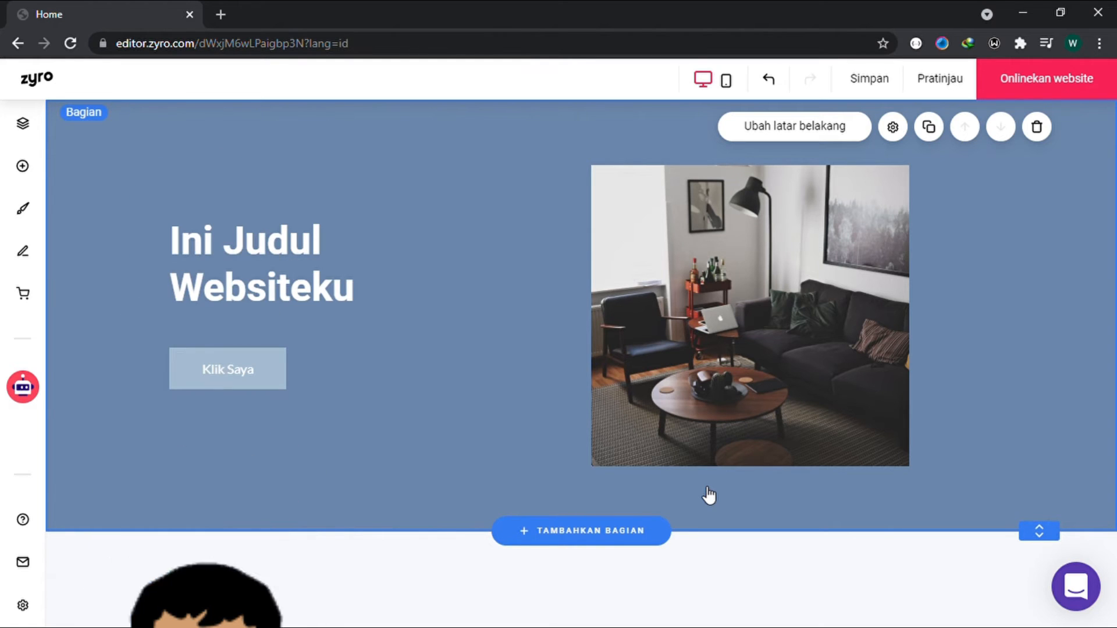
pyautogui.moveTo(908, 319); pyautogui.dragTo(903, 322)
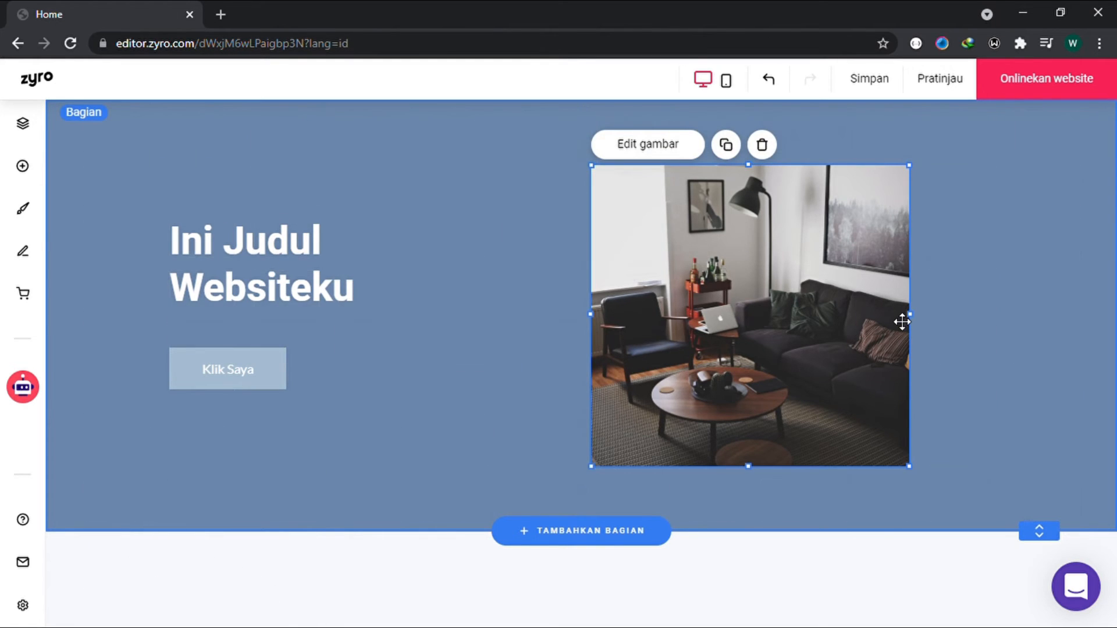
pyautogui.moveTo(917, 464); pyautogui.dragTo(901, 443)
pyautogui.click(1006, 429)
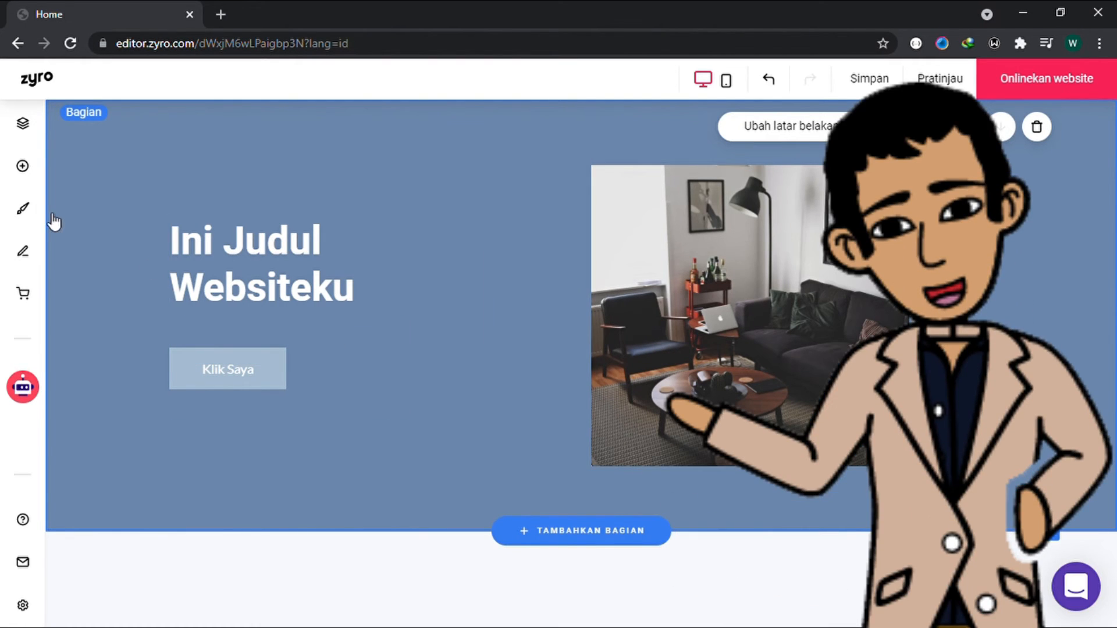
pyautogui.click(21, 169)
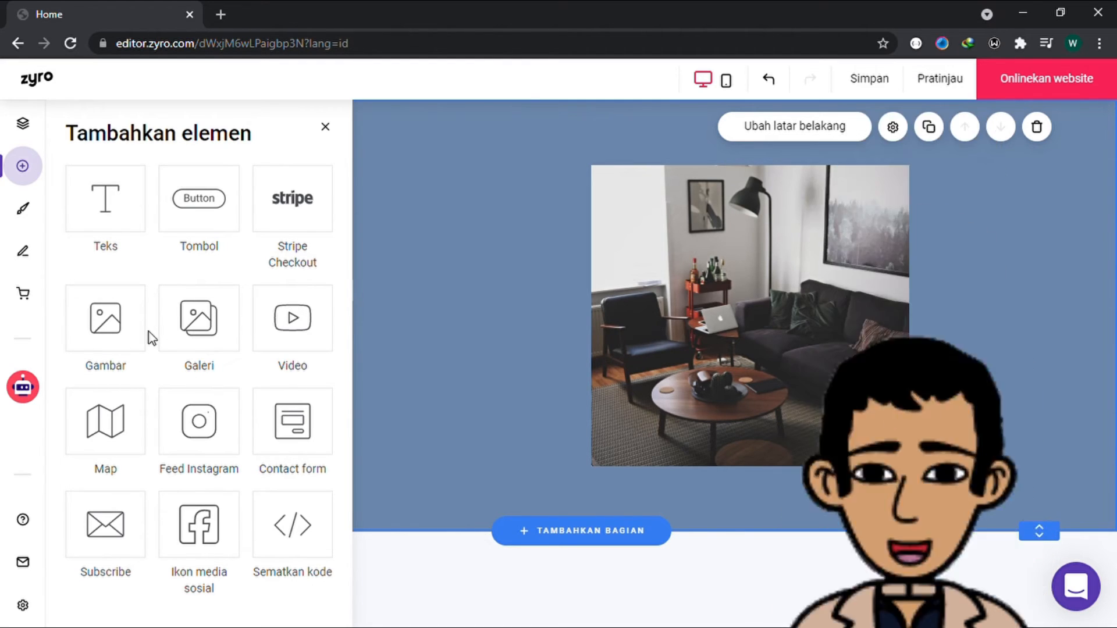
pyautogui.click(325, 126)
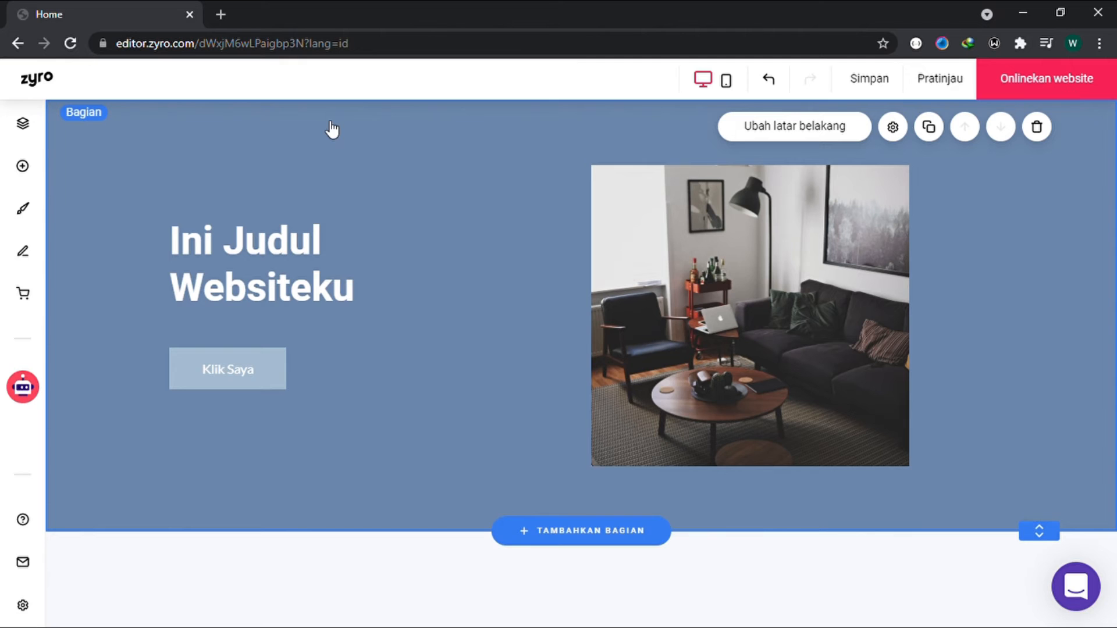
# Step: Add a new blank page to the website
pyautogui.click(38, 130)
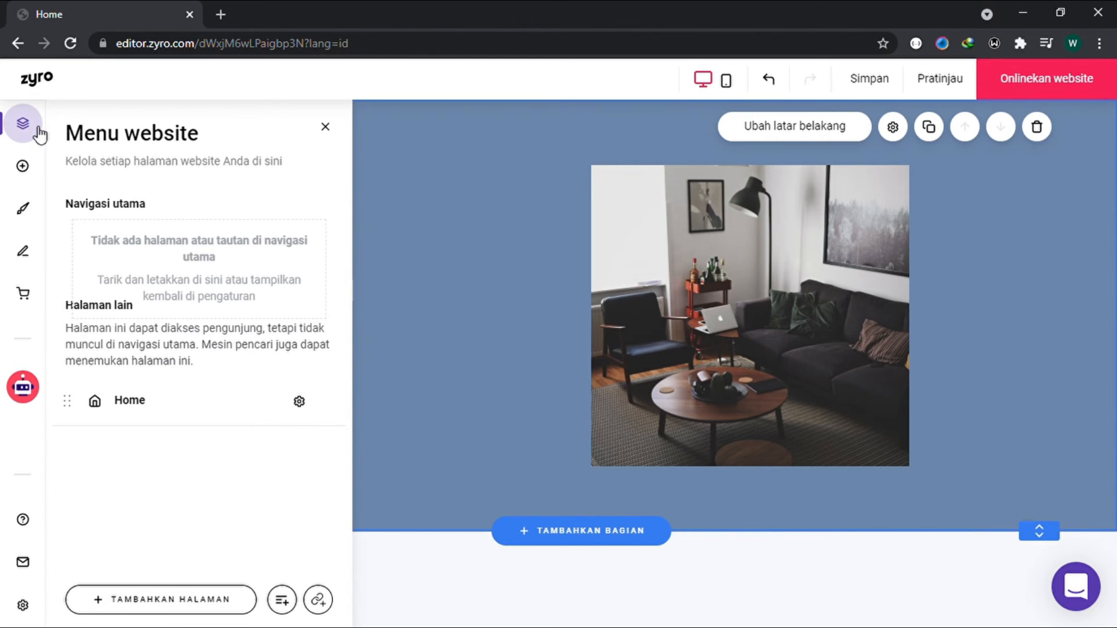
pyautogui.click(206, 602)
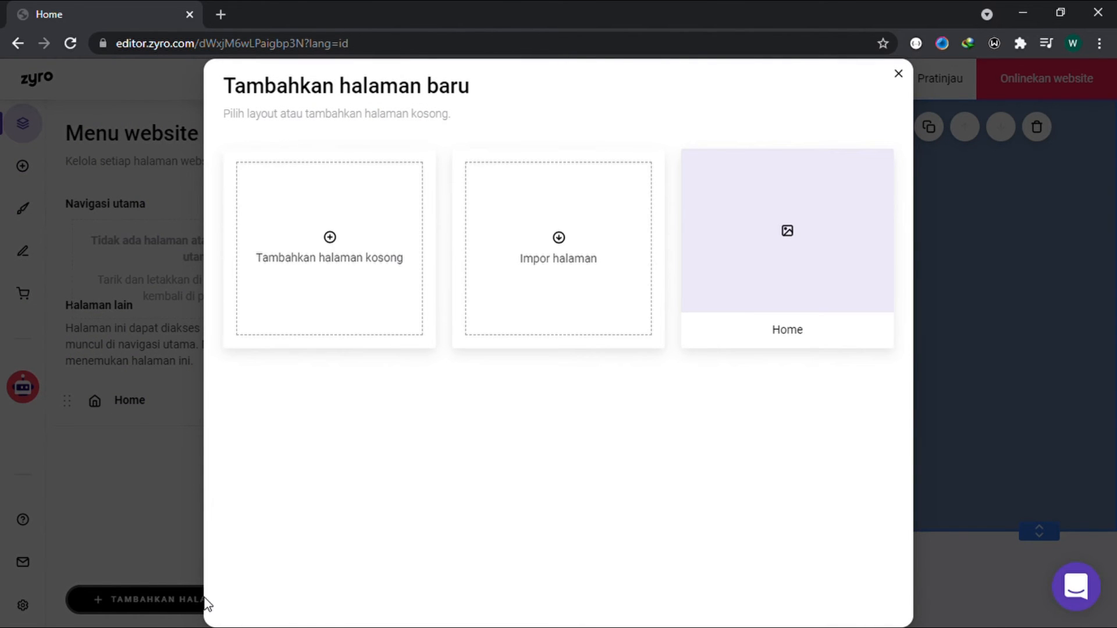
pyautogui.click(348, 313)
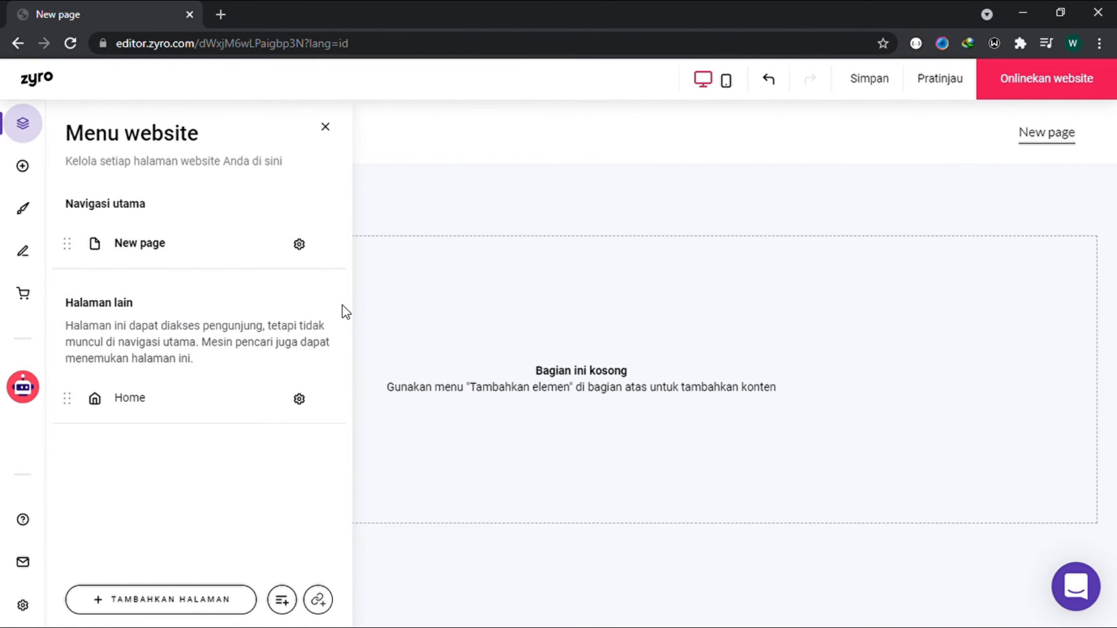
# Step: Rename the new page "Tentang Kami" and close the website's page list
pyautogui.click(299, 244)
pyautogui.click(234, 348)
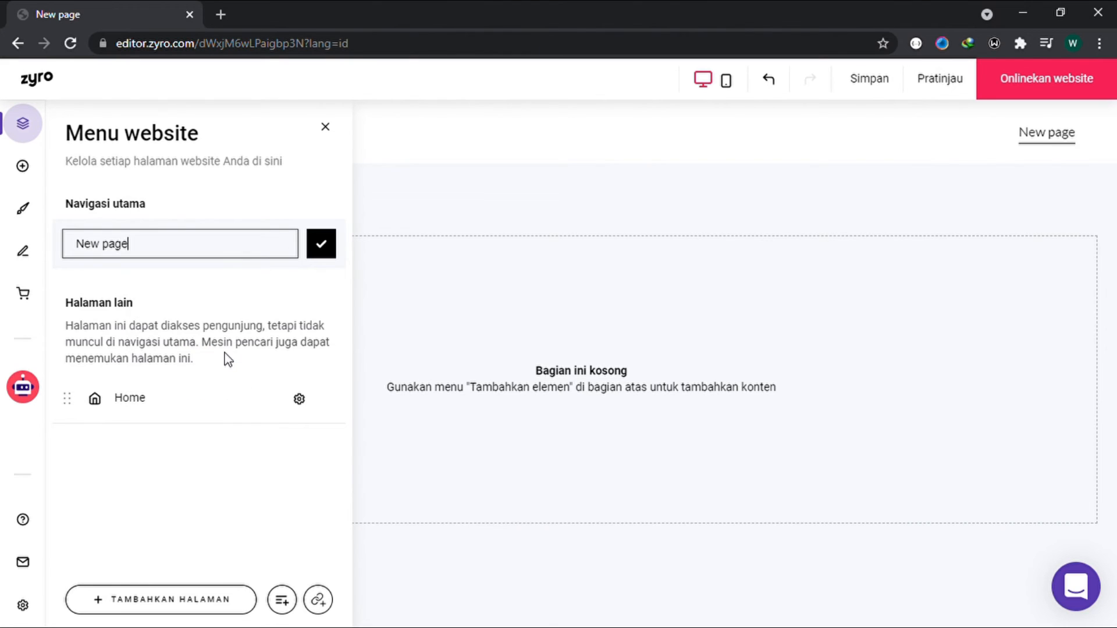
pyautogui.press('BackSpace')
pyautogui.press('BackSpace')
pyautogui.press('BackSpace')
pyautogui.press('BackSpace')
pyautogui.press('BackSpace')
pyautogui.press('BackSpace')
pyautogui.press('BackSpace')
pyautogui.press('BackSpace')
pyautogui.write('Tentang Kami')
pyautogui.press('Return')
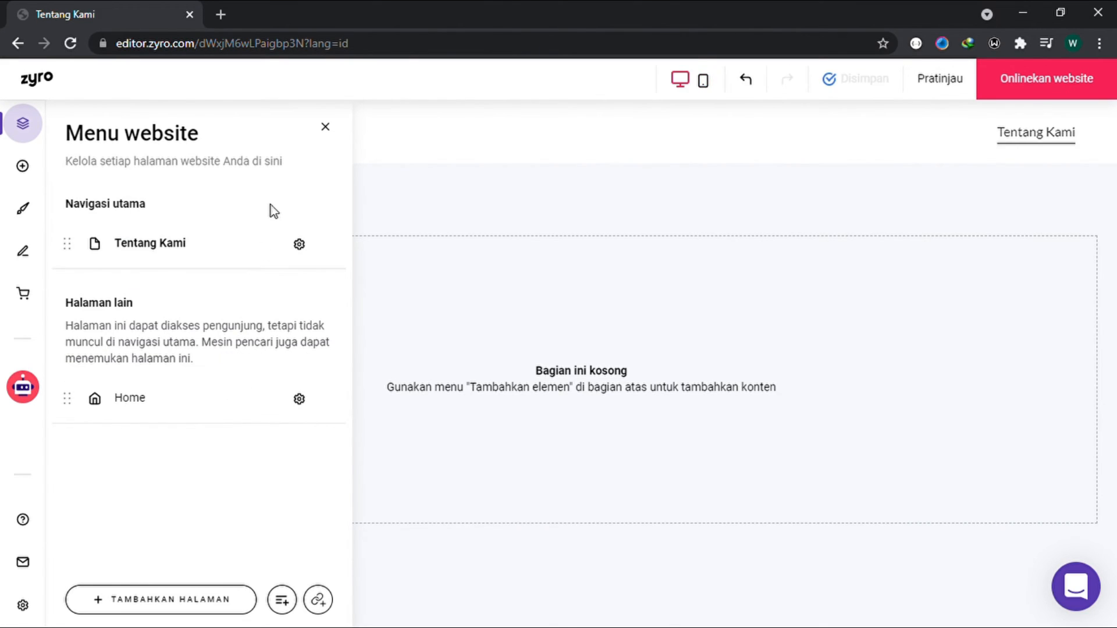
pyautogui.click(327, 129)
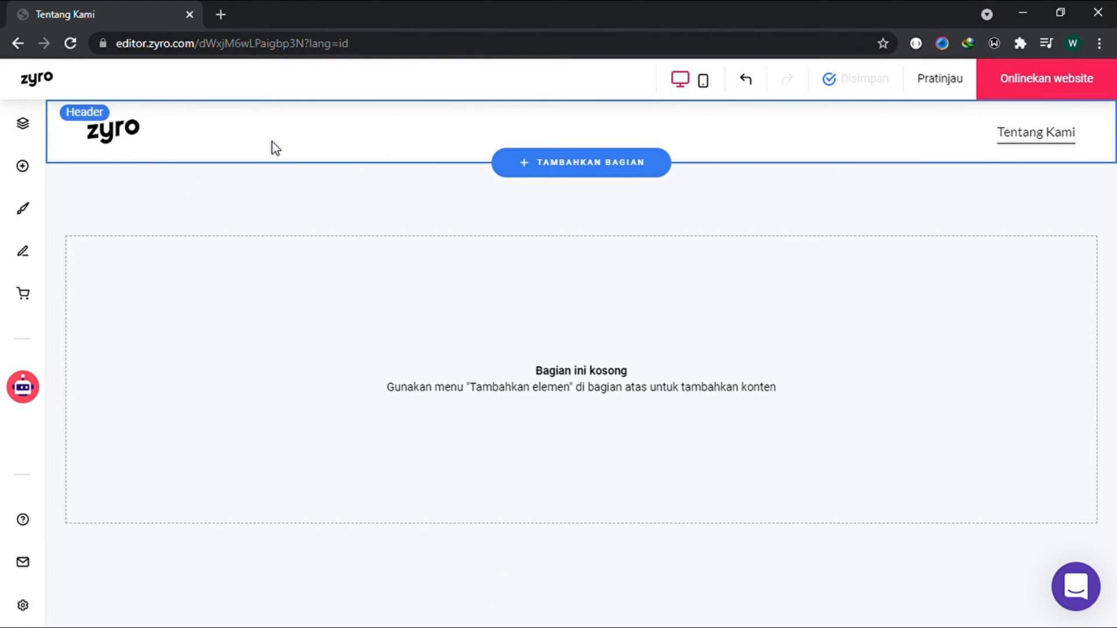
# Step: Move the Home page into the main navigation above "Tentang Kami" and switch to the Home page
pyautogui.click(22, 128)
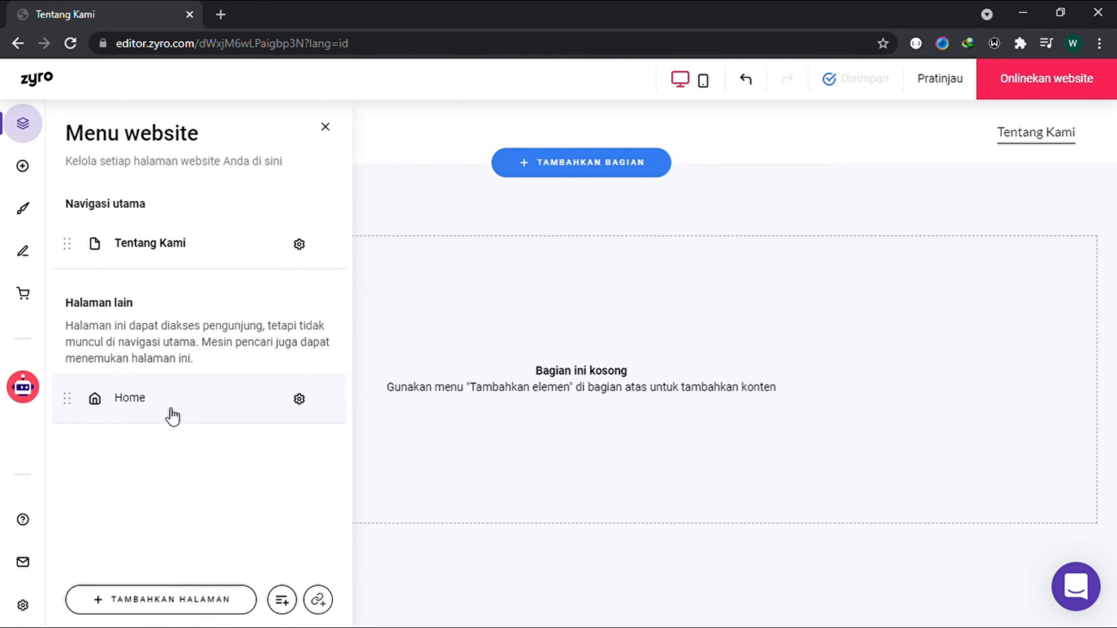
pyautogui.moveTo(170, 410); pyautogui.dragTo(264, 247)
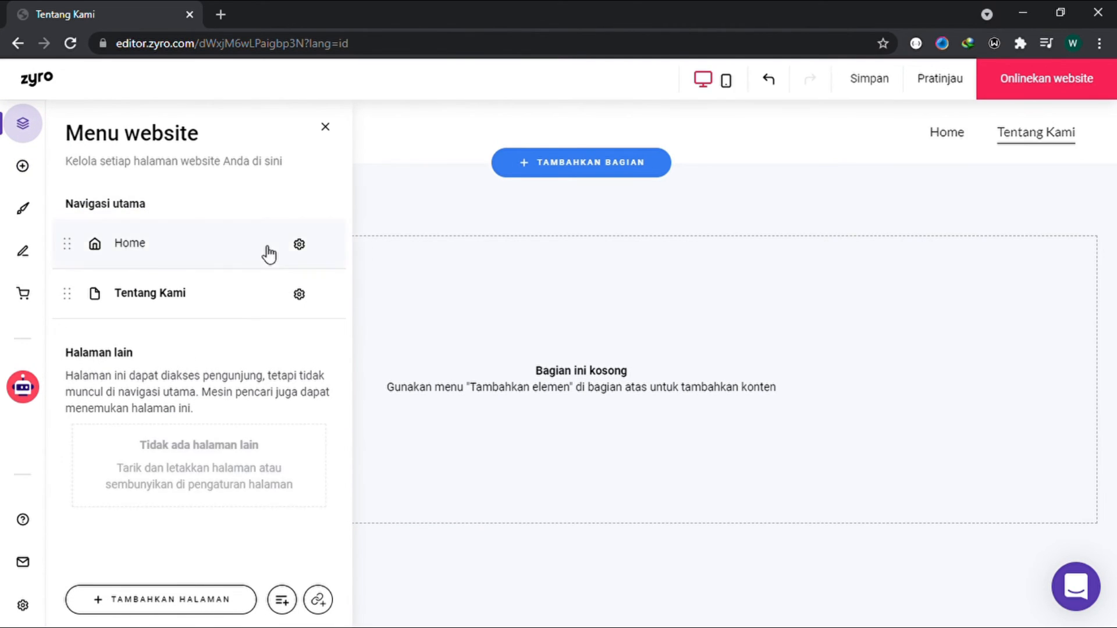
pyautogui.click(497, 348)
pyautogui.click(939, 143)
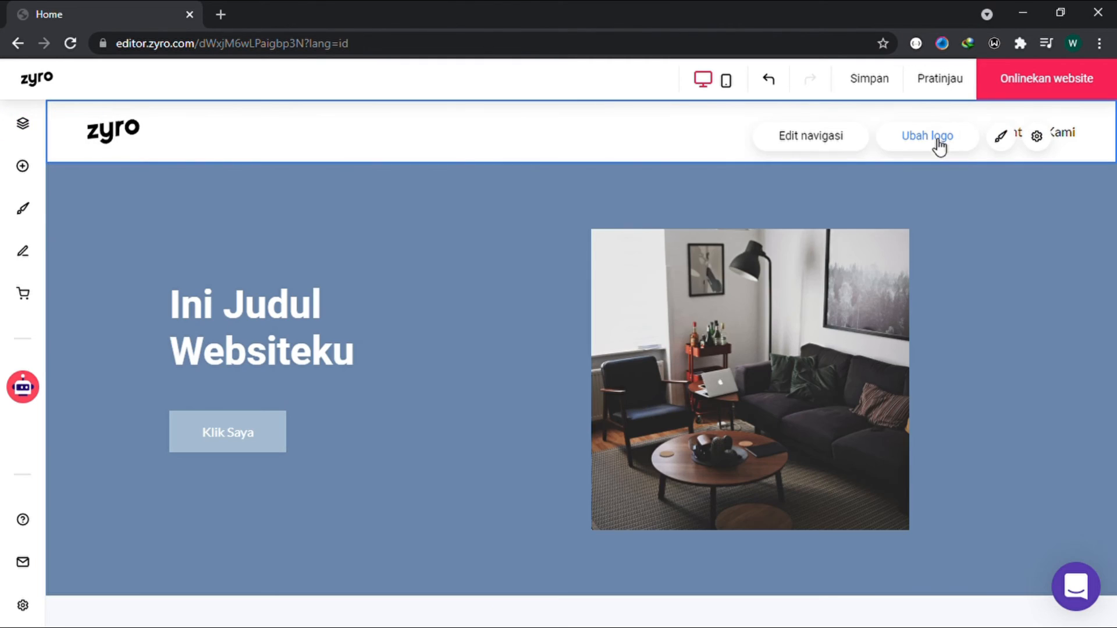
# Step: Set the header's background colour to the second-lightest light-blue shade of the website palette
pyautogui.click(1073, 143)
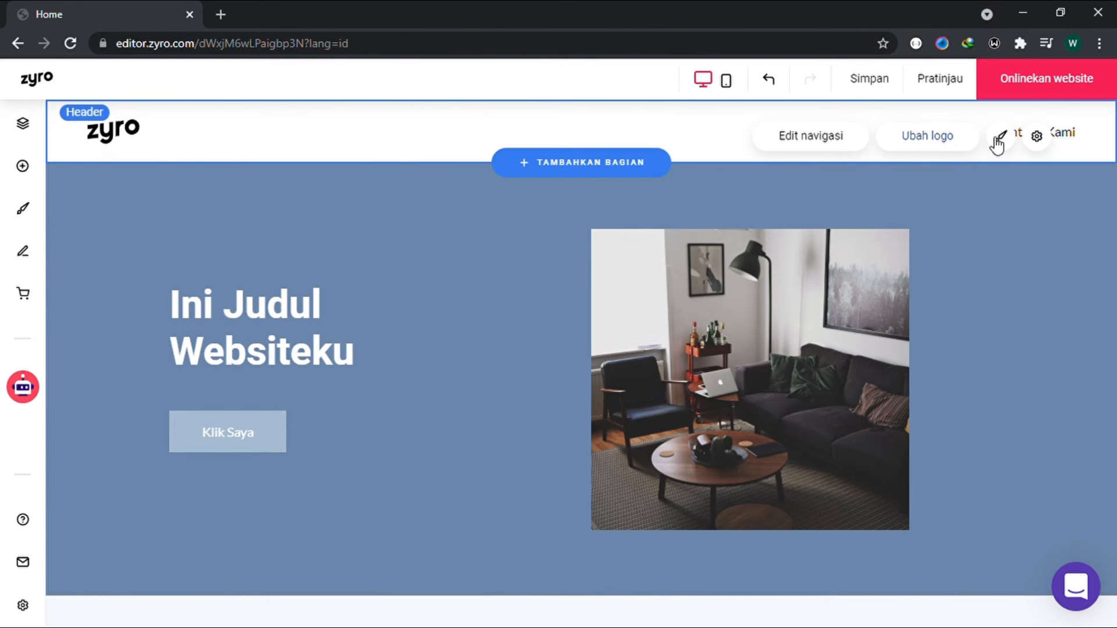
pyautogui.click(1000, 139)
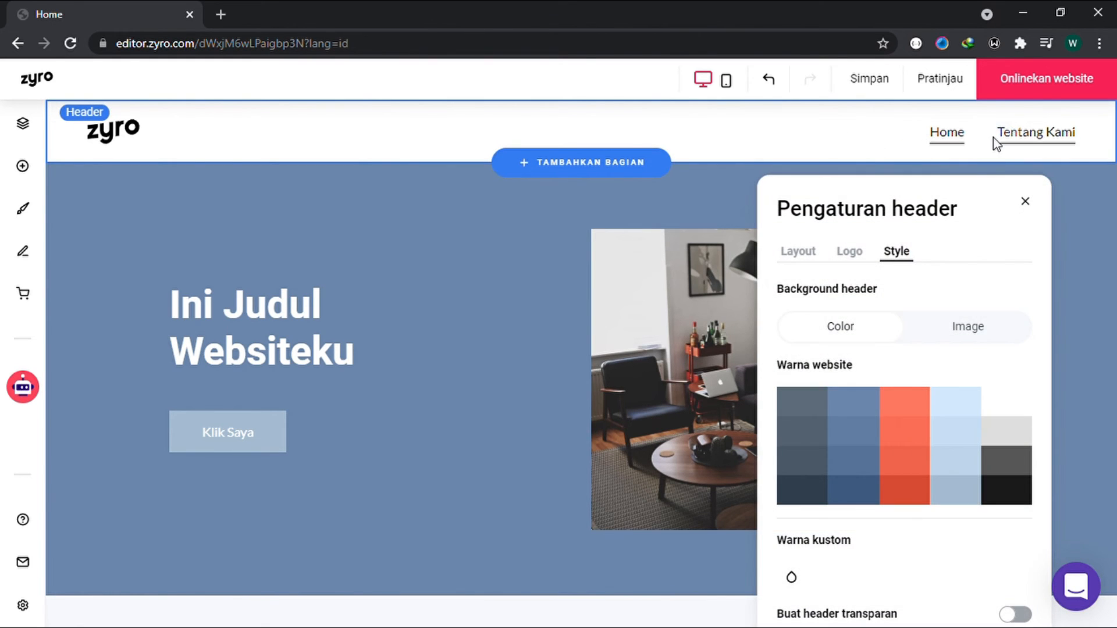
pyautogui.click(975, 405)
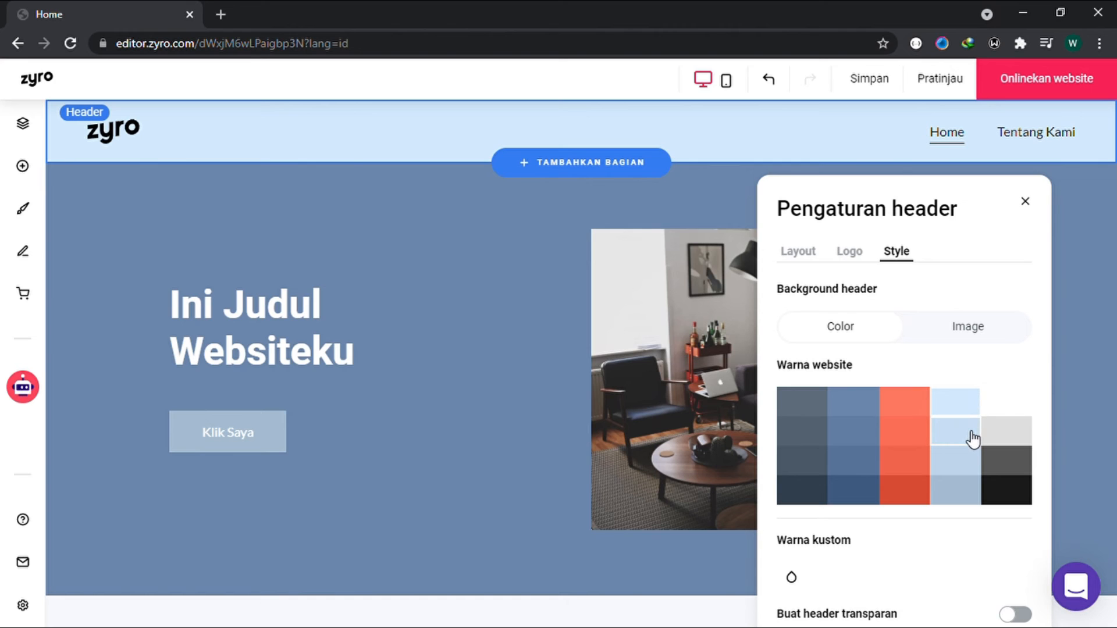
pyautogui.click(973, 438)
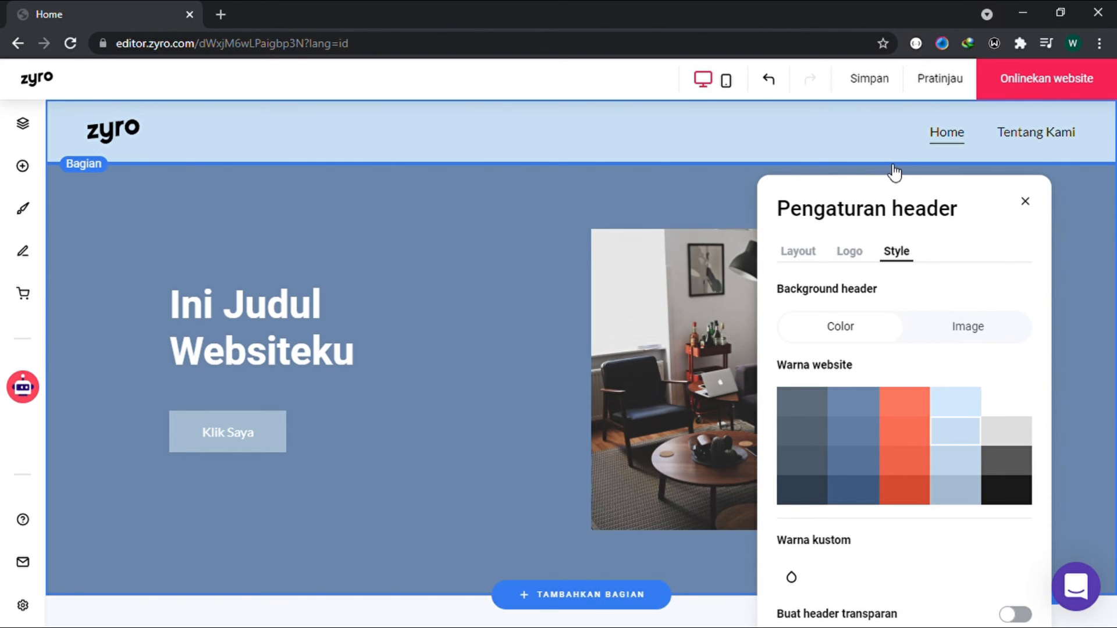
# Step: Review the header's logo settings and the option to replace the logo image
pyautogui.click(855, 256)
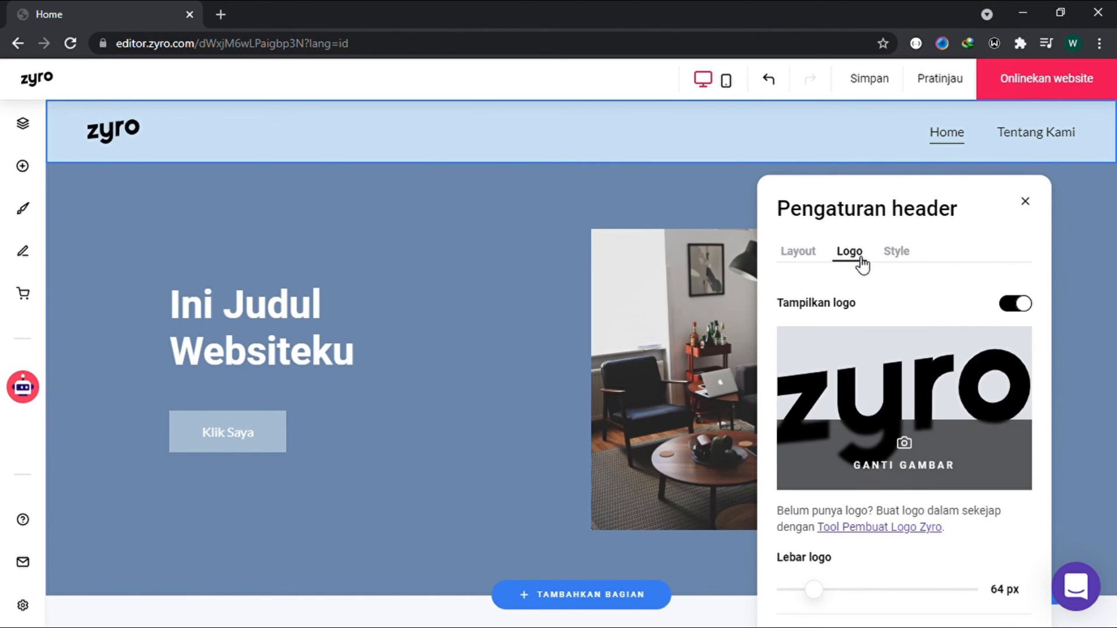
pyautogui.click(907, 483)
pyautogui.press('Escape')
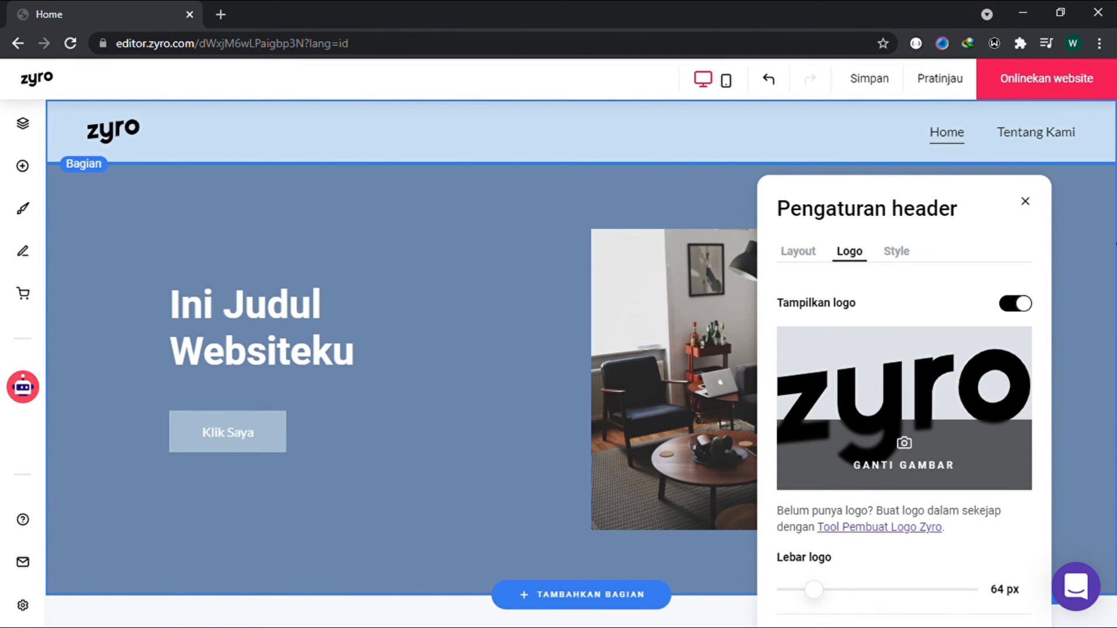
# Step: Try the grey-green and purple colour palettes on the website, returning to the original blue palette with the orange accent
pyautogui.click(1027, 202)
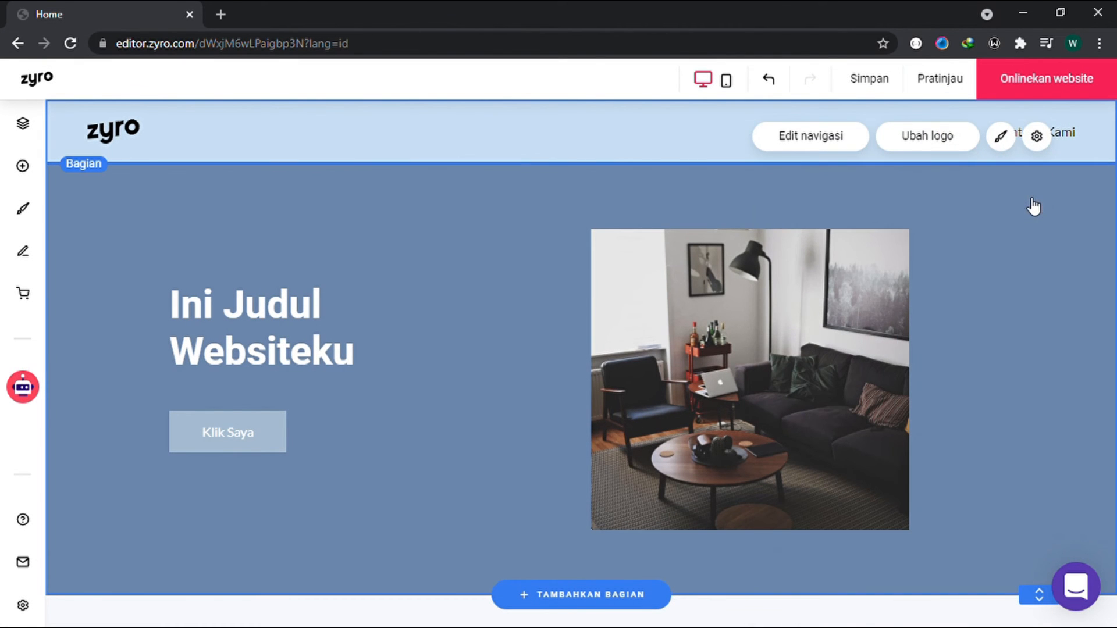
pyautogui.click(22, 208)
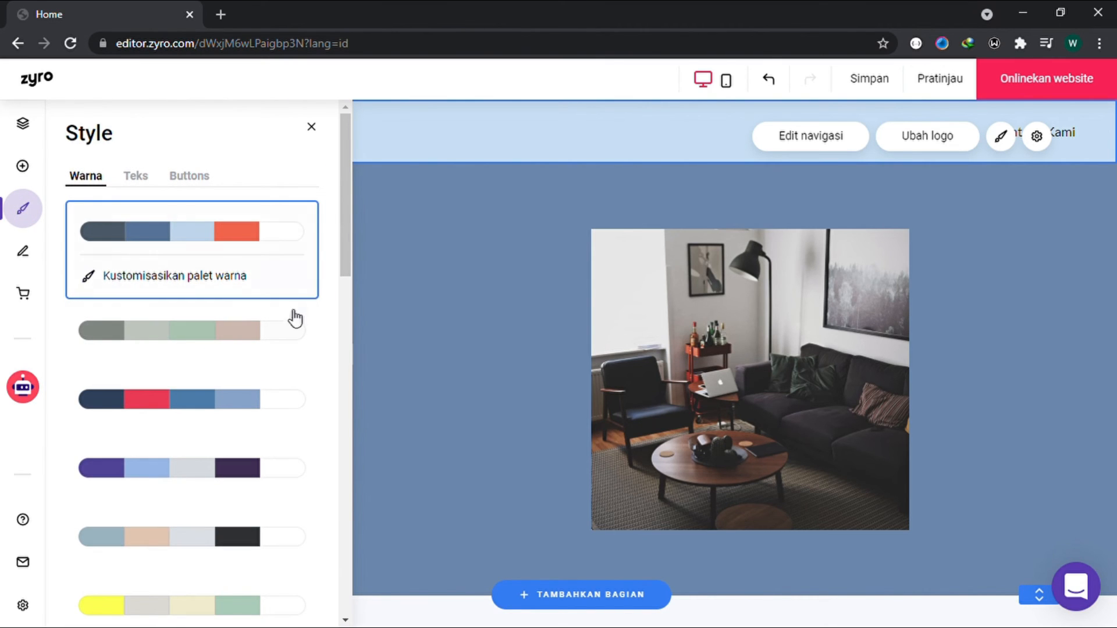
pyautogui.click(281, 334)
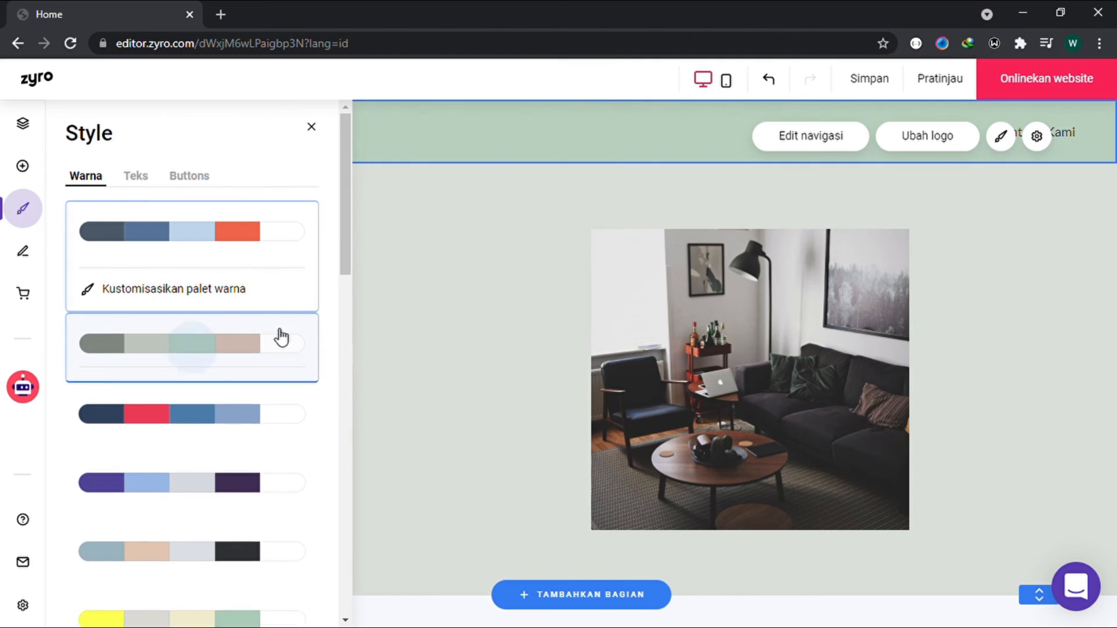
pyautogui.click(297, 244)
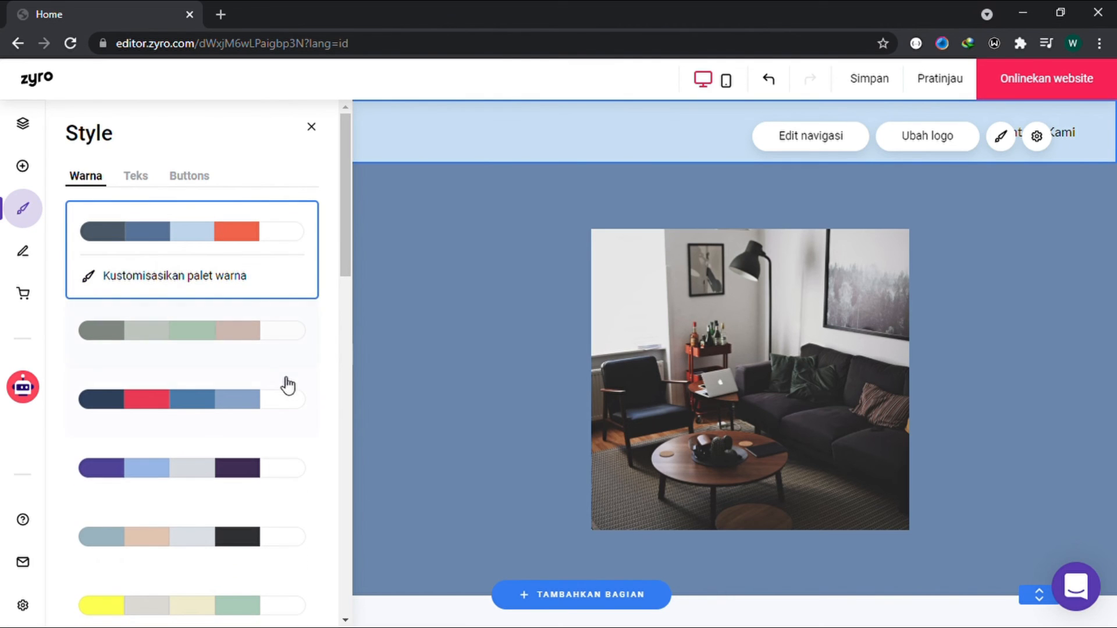
pyautogui.click(269, 449)
pyautogui.click(267, 230)
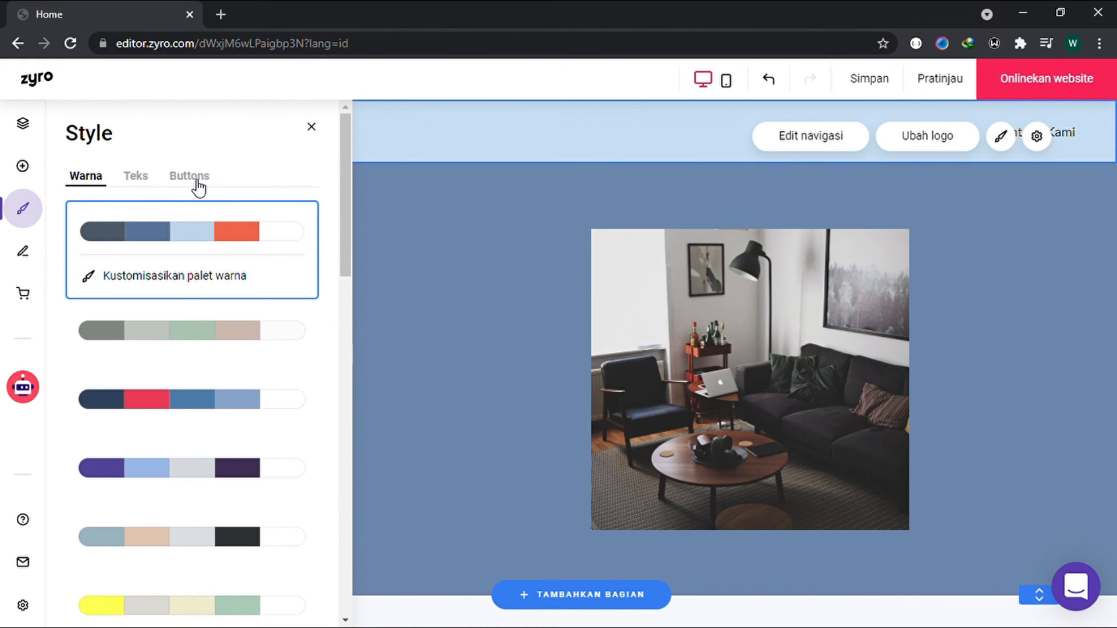
# Step: Try the Prosto One font style, then apply the Prompt heading font with Lato paragraph text to the website
pyautogui.click(149, 185)
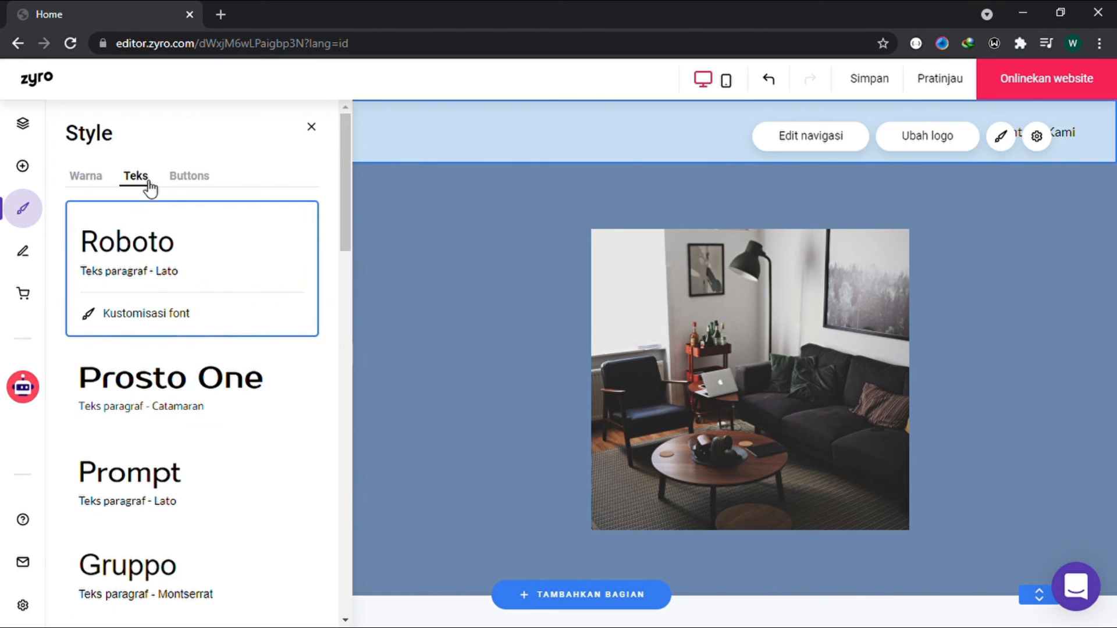
pyautogui.click(244, 391)
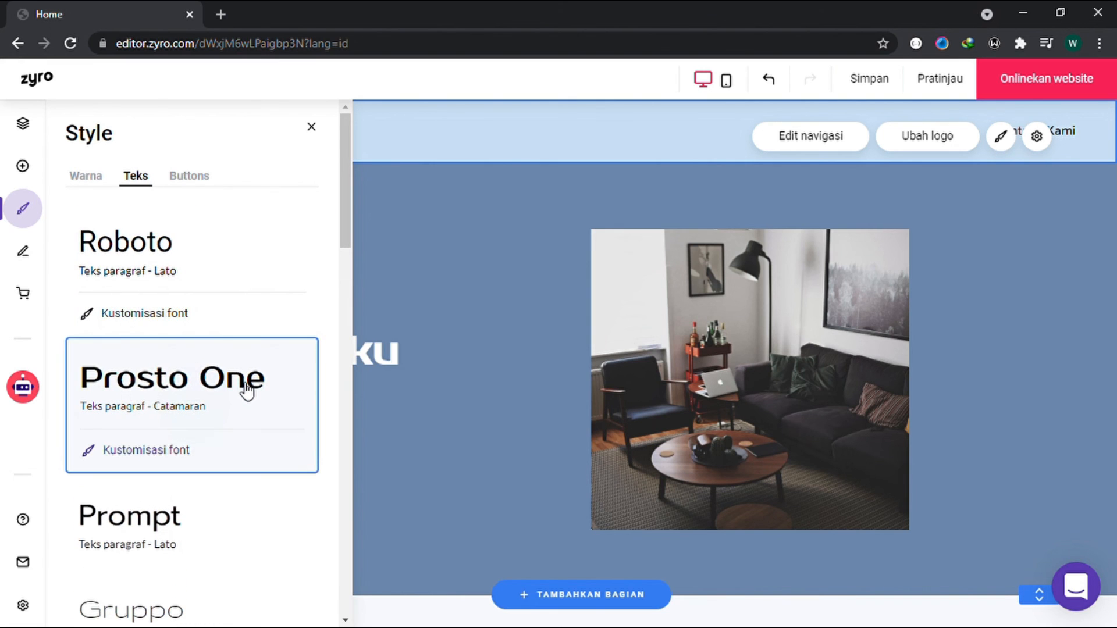
pyautogui.click(263, 256)
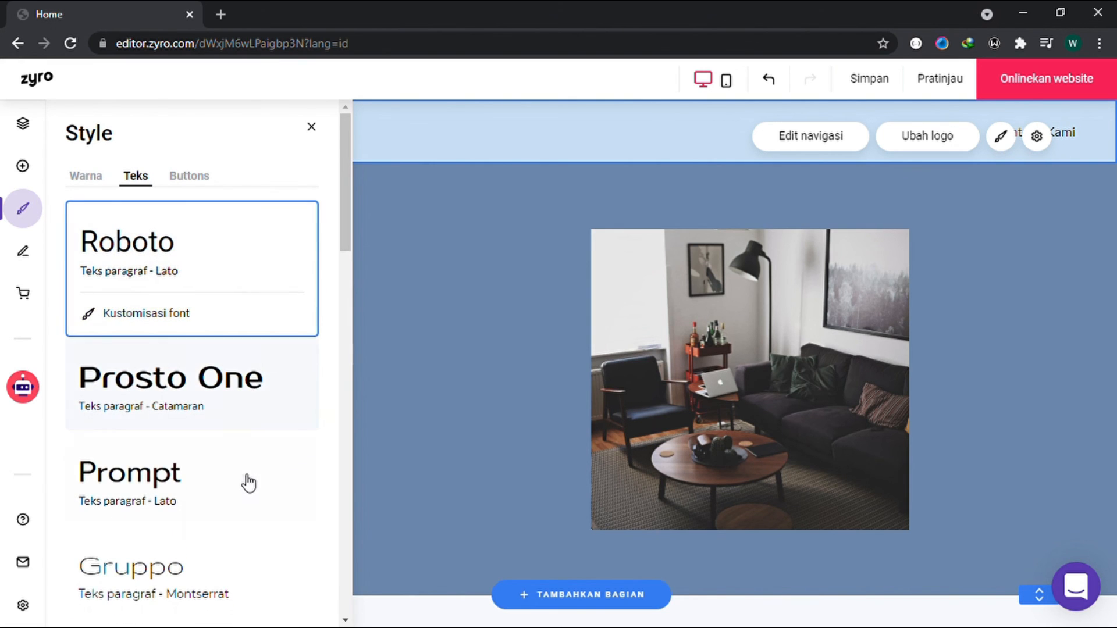
pyautogui.click(248, 483)
pyautogui.click(483, 428)
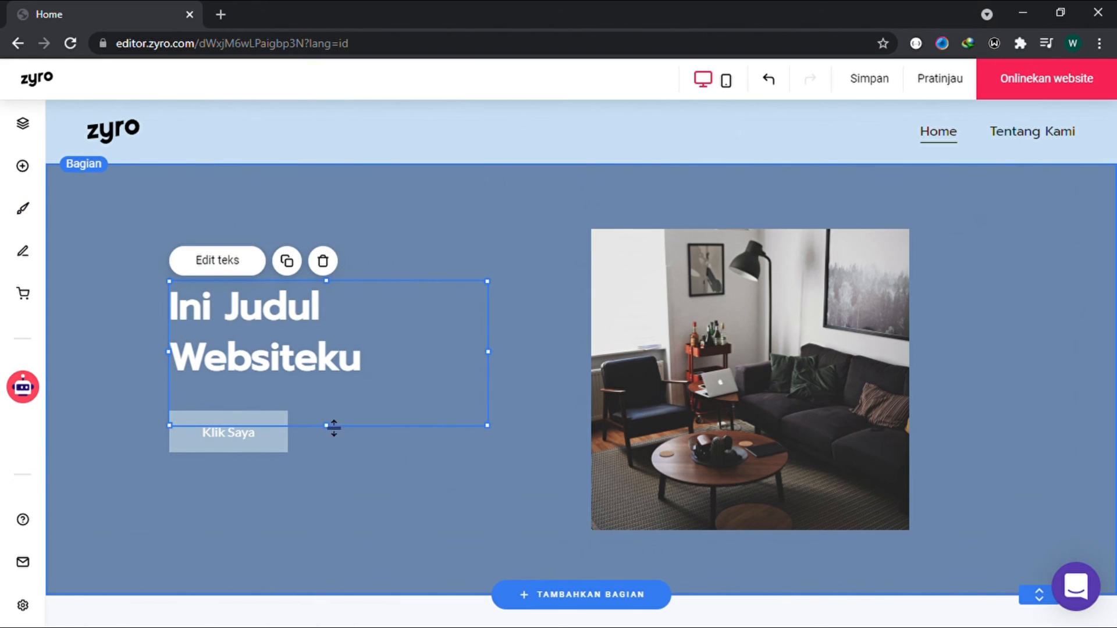
pyautogui.click(414, 562)
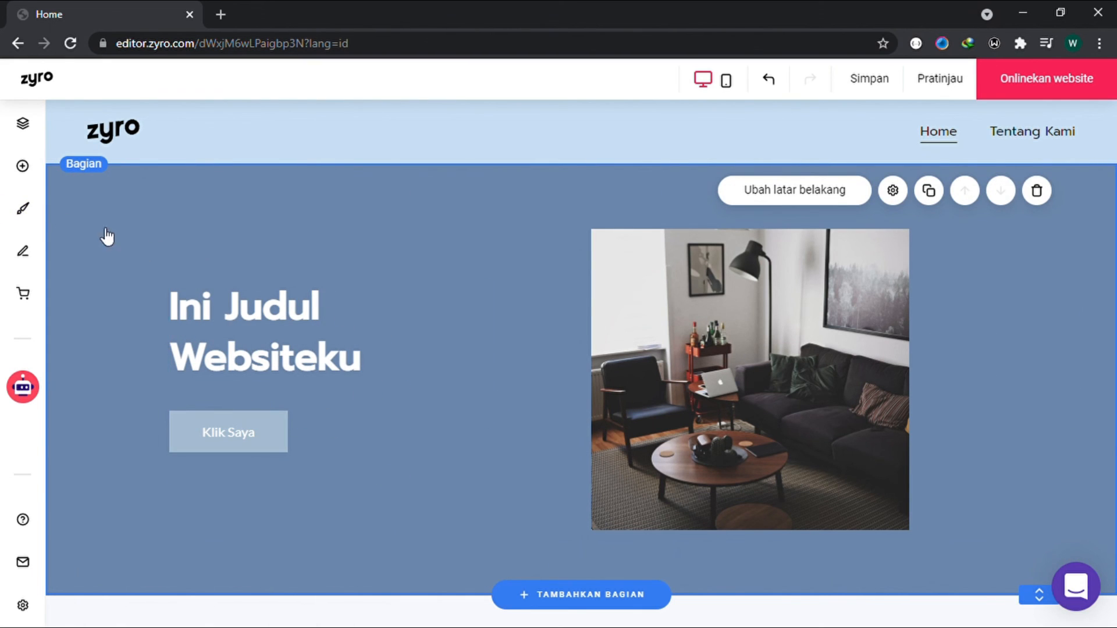
# Step: Change the website's button style to the fully rounded pill shape
pyautogui.click(28, 209)
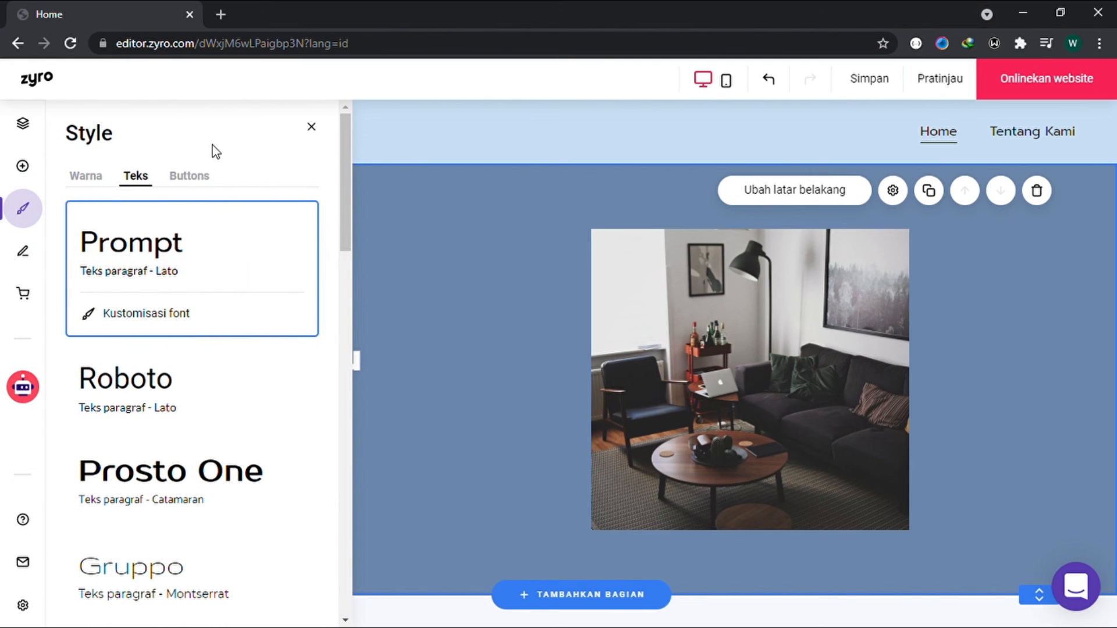
pyautogui.click(191, 176)
pyautogui.click(225, 250)
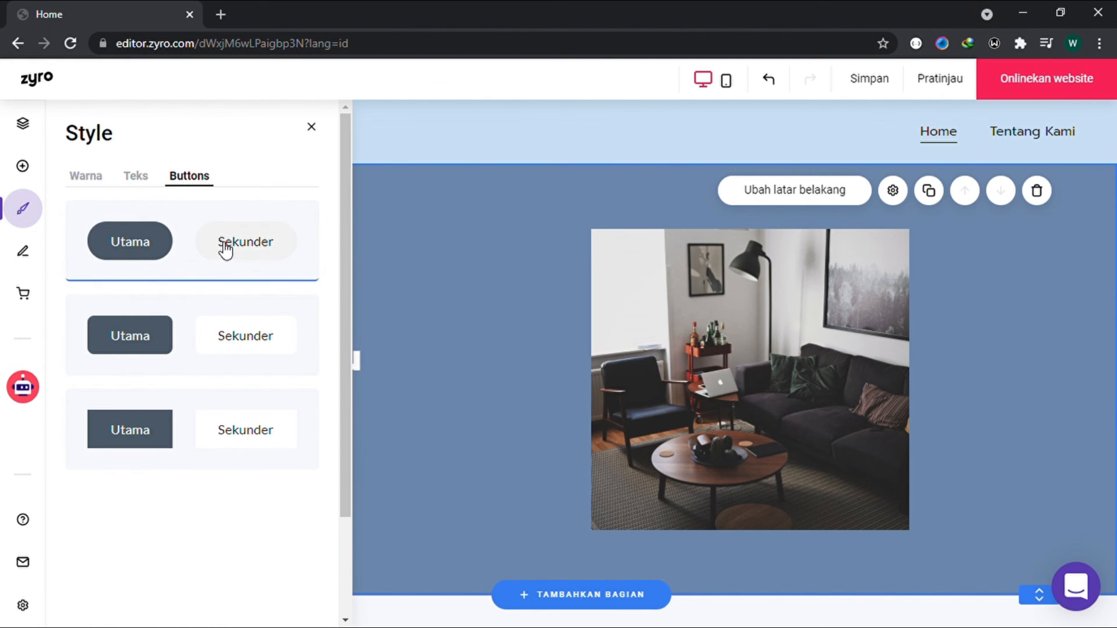
pyautogui.click(458, 317)
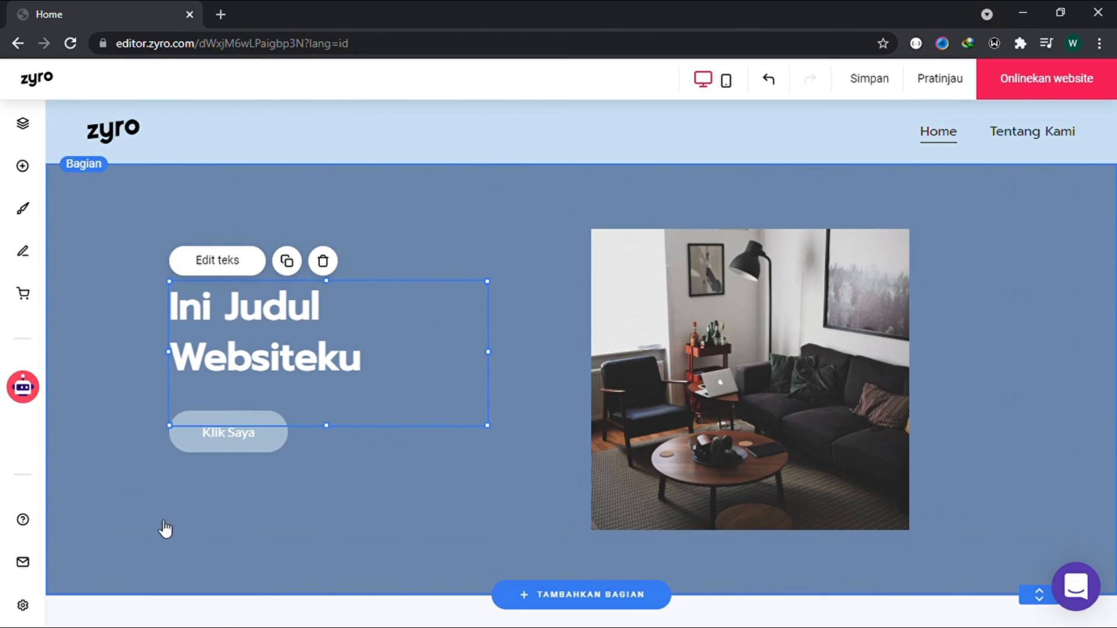
pyautogui.click(284, 512)
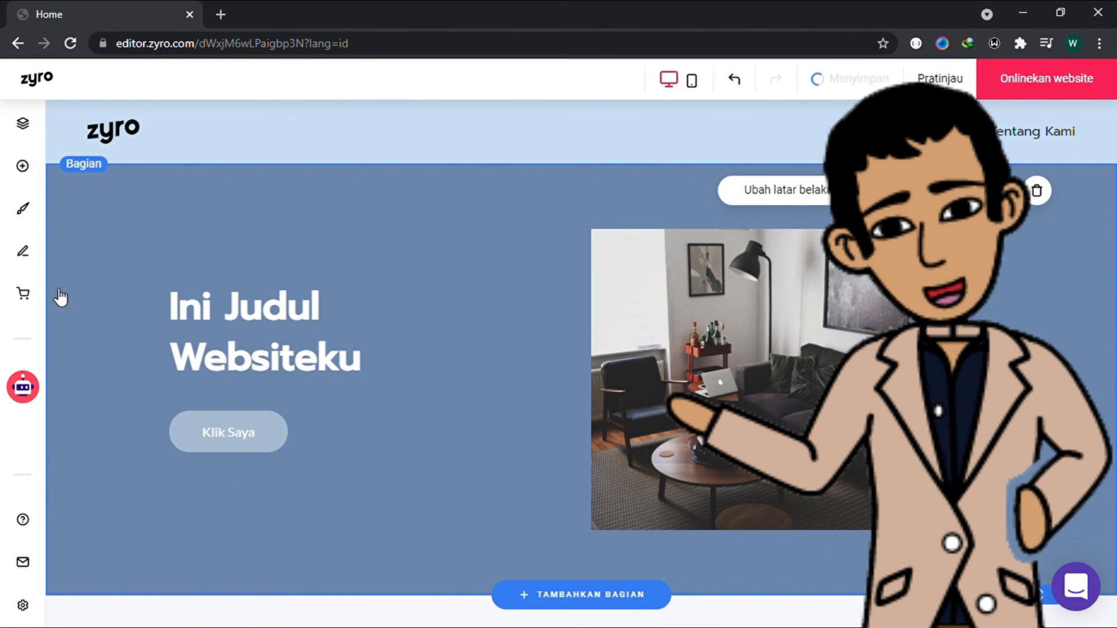
# Step: Review the options for adding a blog and an online store page to the website
pyautogui.click(33, 260)
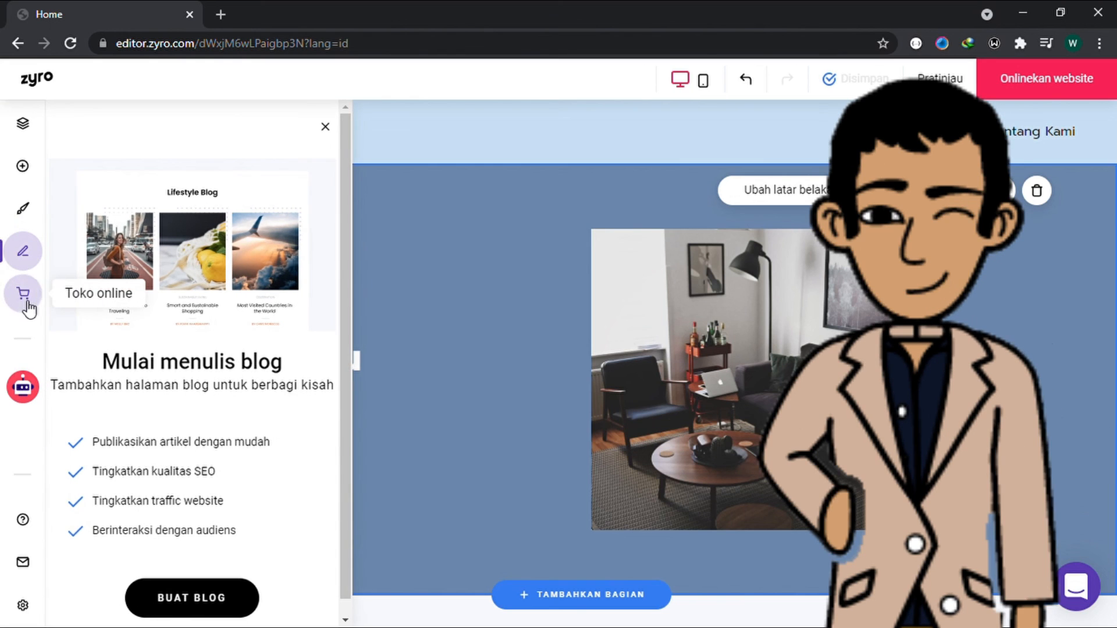
pyautogui.click(28, 305)
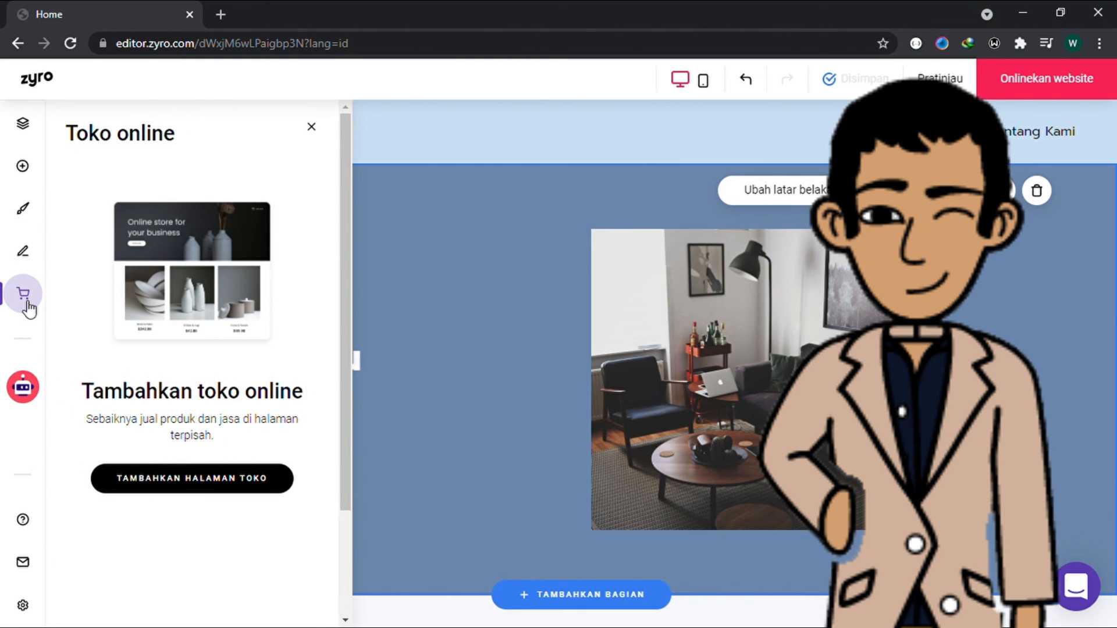